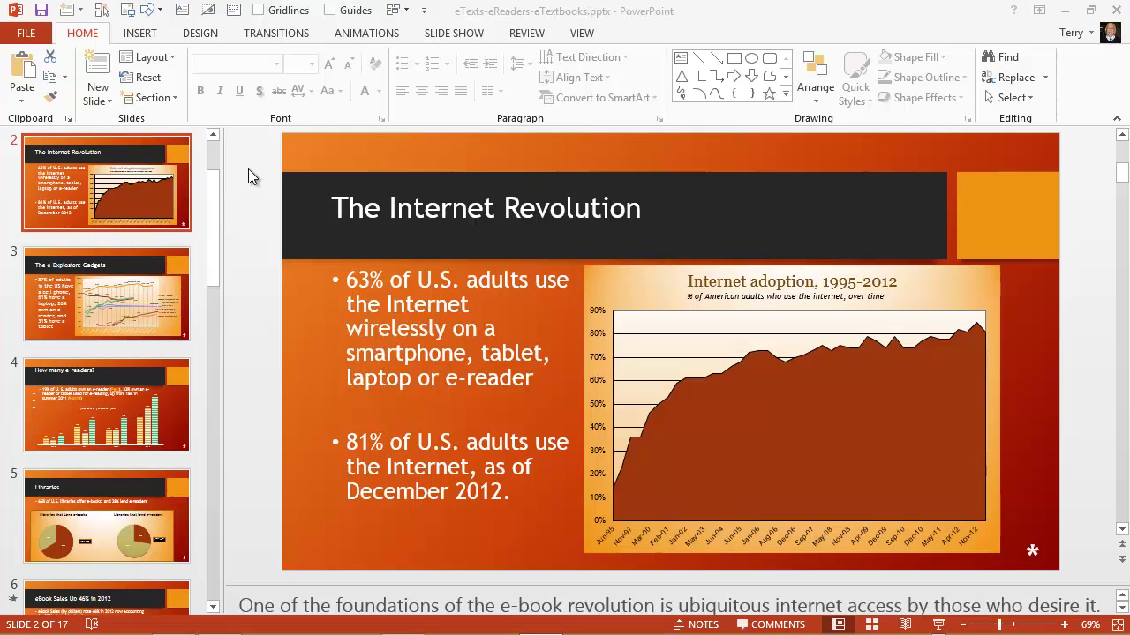
# Select The Internet Revolution slide and browse its slide actions and new-slide layouts without adding anything.
pyautogui.click(132, 154)
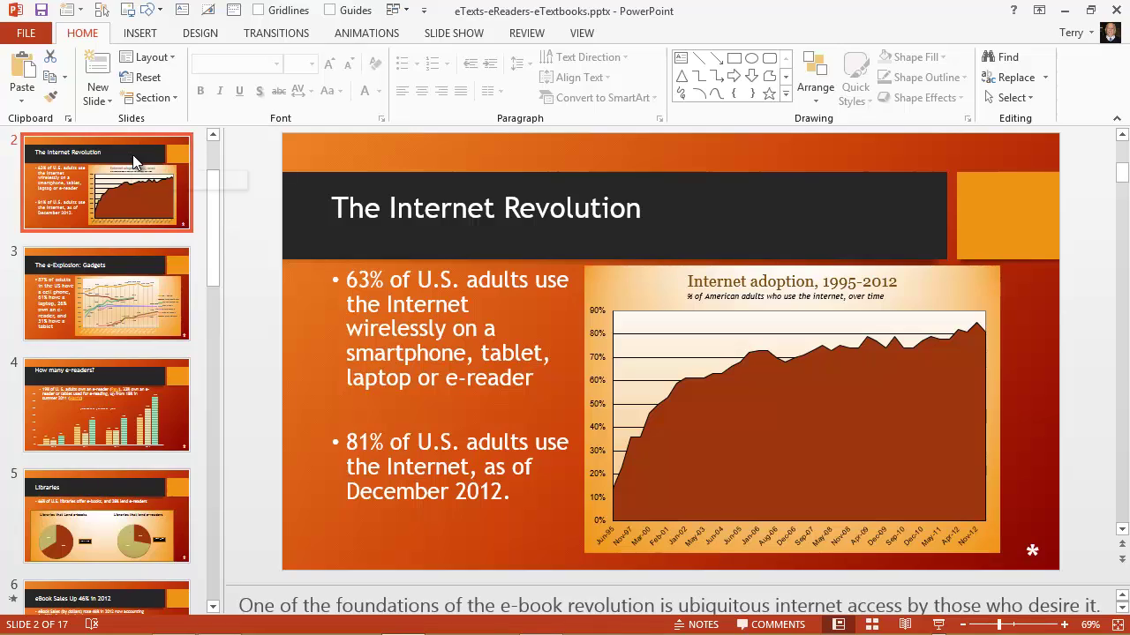
pyautogui.rightClick(132, 155)
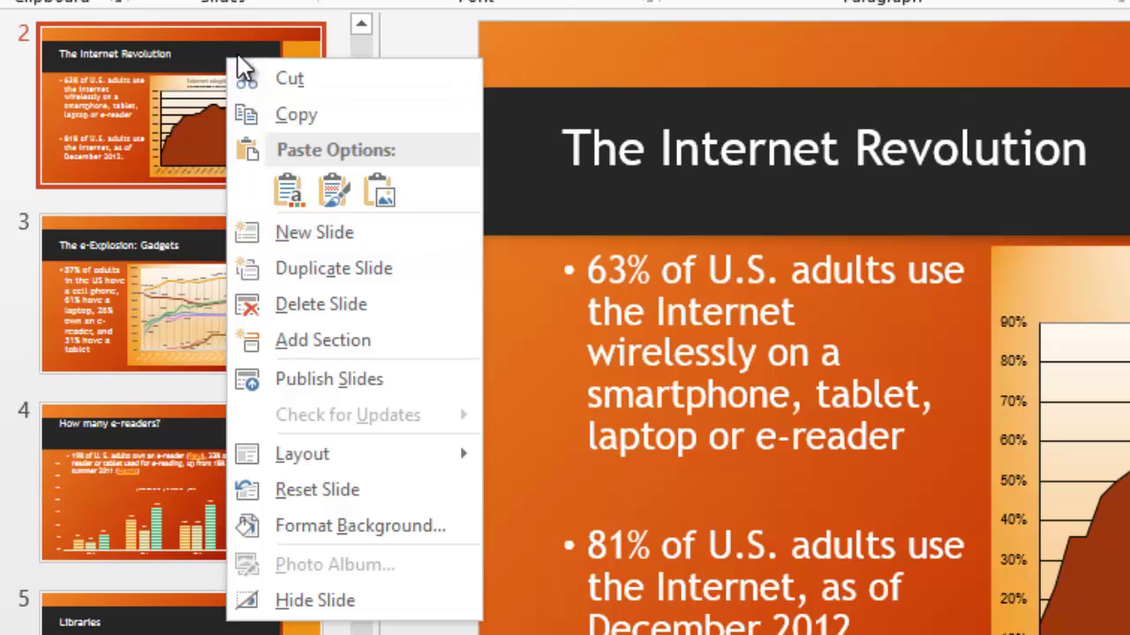
pyautogui.click(207, 46)
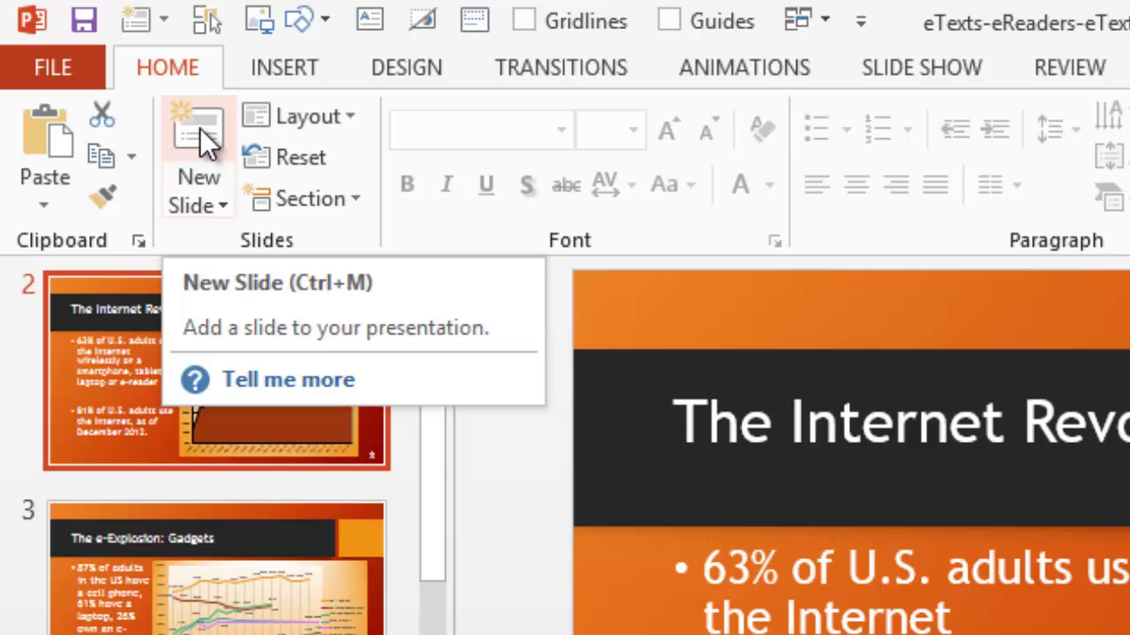
pyautogui.click(217, 204)
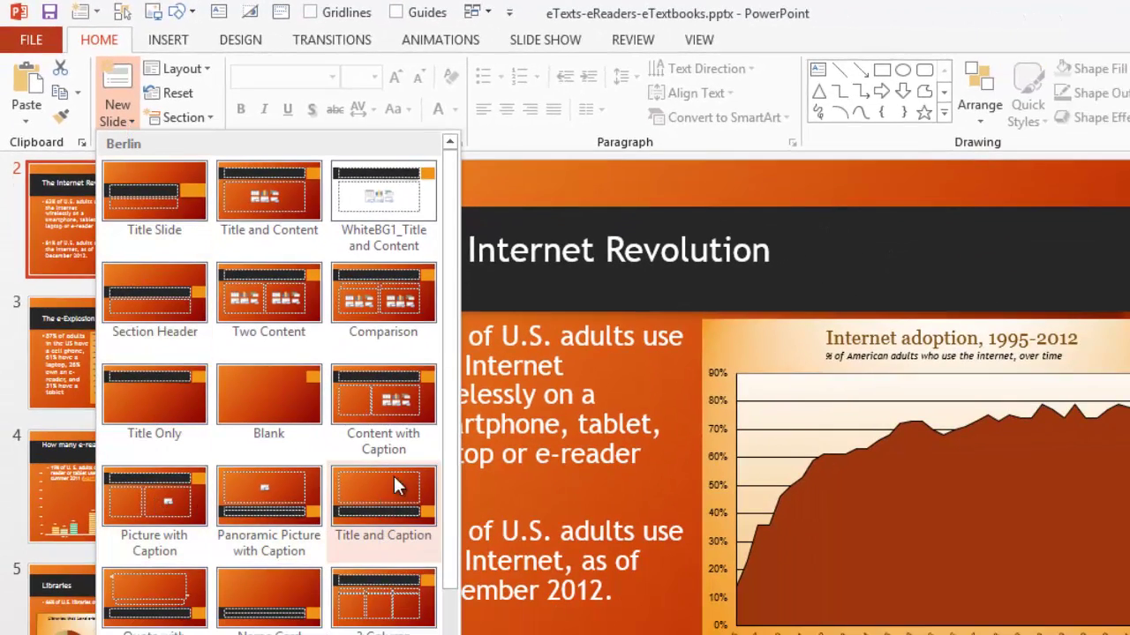
pyautogui.click(509, 138)
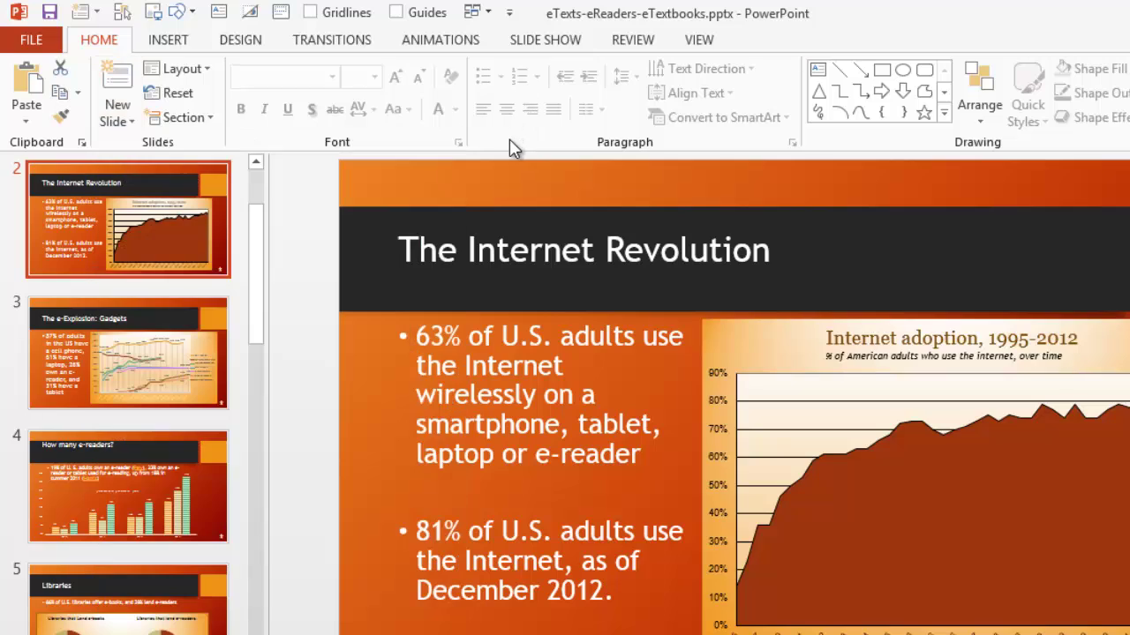
# Insert a blank slide after slide 2, then delete it.
pyautogui.rightClick(163, 191)
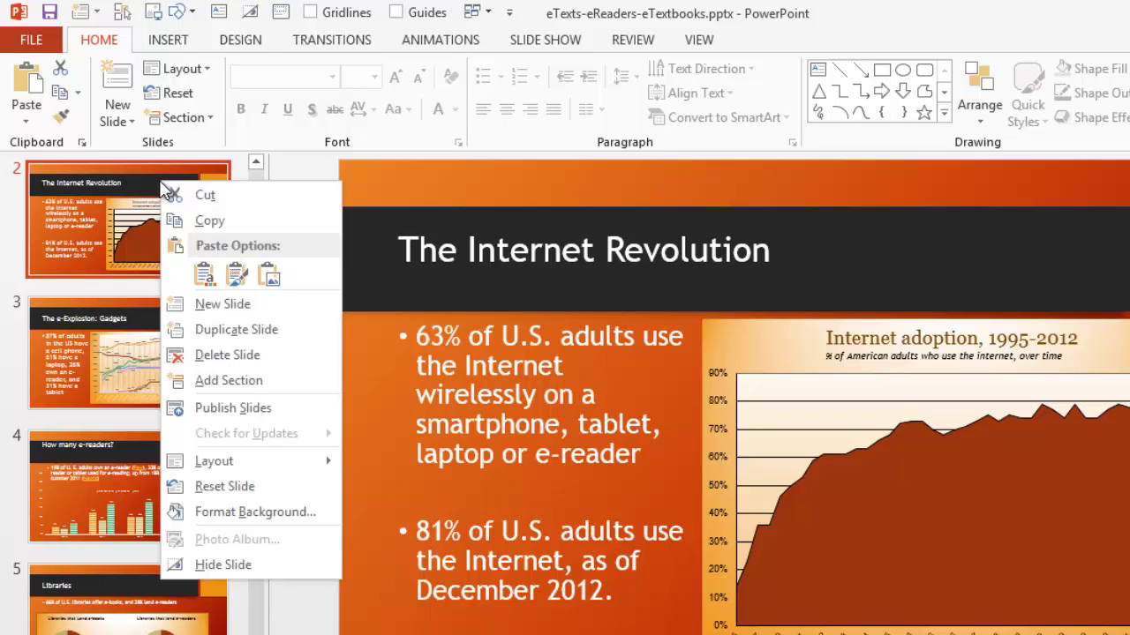
pyautogui.click(245, 307)
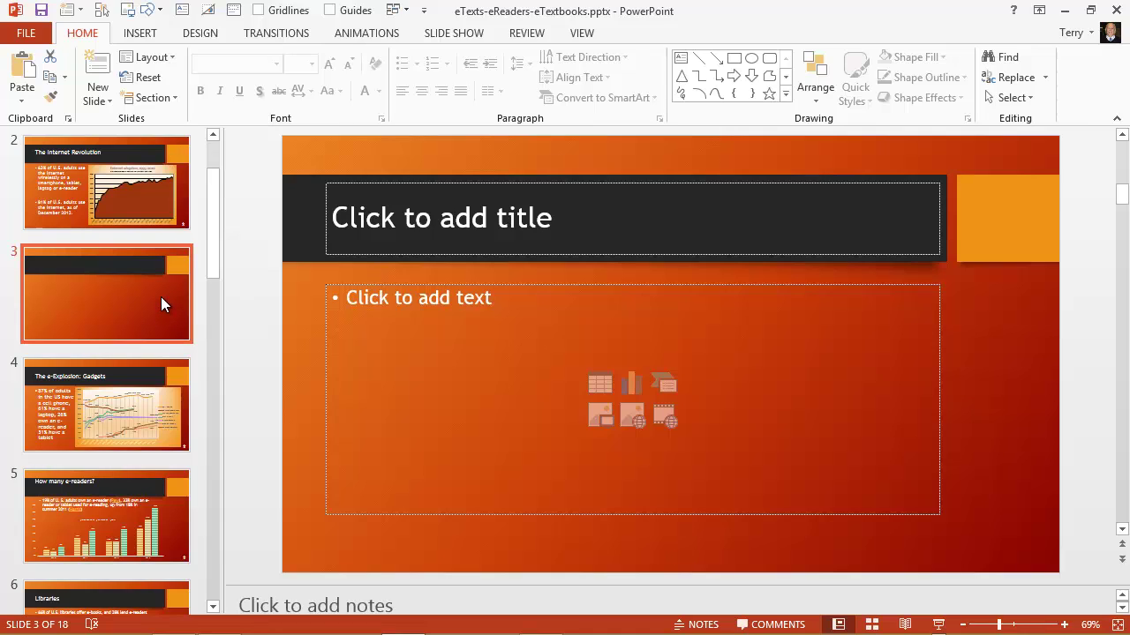
pyautogui.press('Delete')
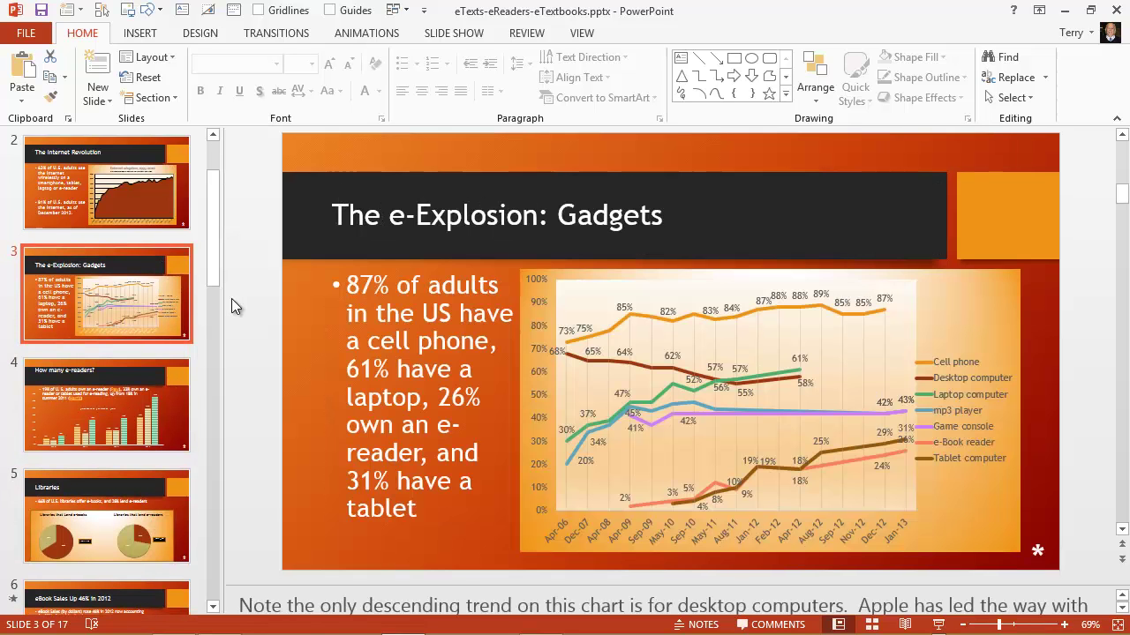
# Insert a blank slide after slide 13, 3 Types of e-Reader Platforms, delete it, and return to slide 2.
pyautogui.moveTo(212, 233); pyautogui.dragTo(220, 477)
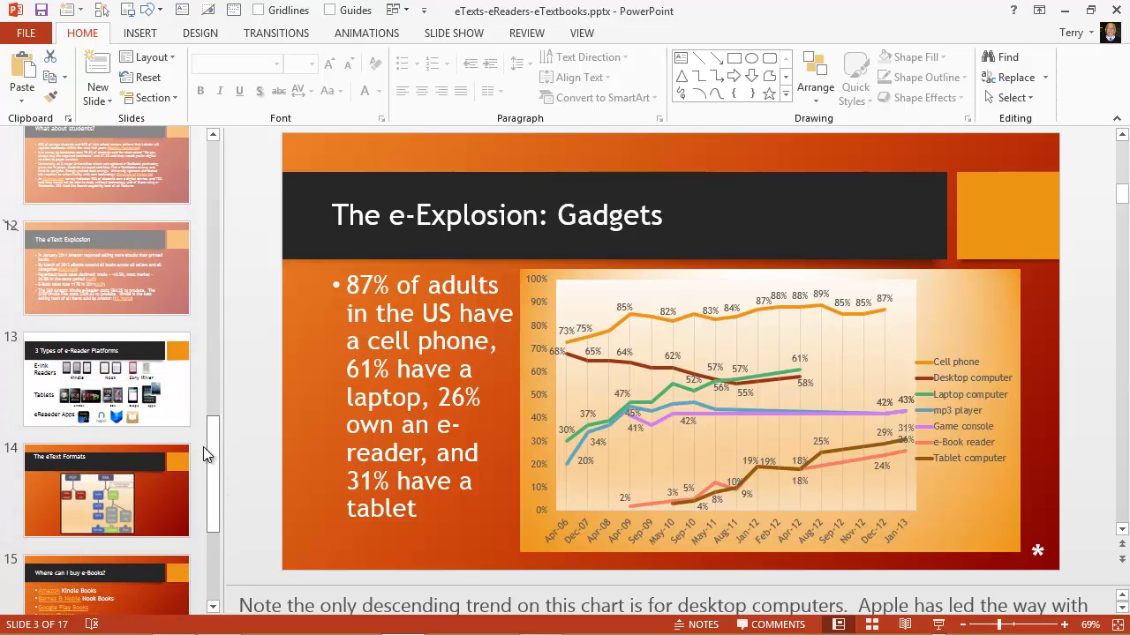
pyautogui.rightClick(164, 373)
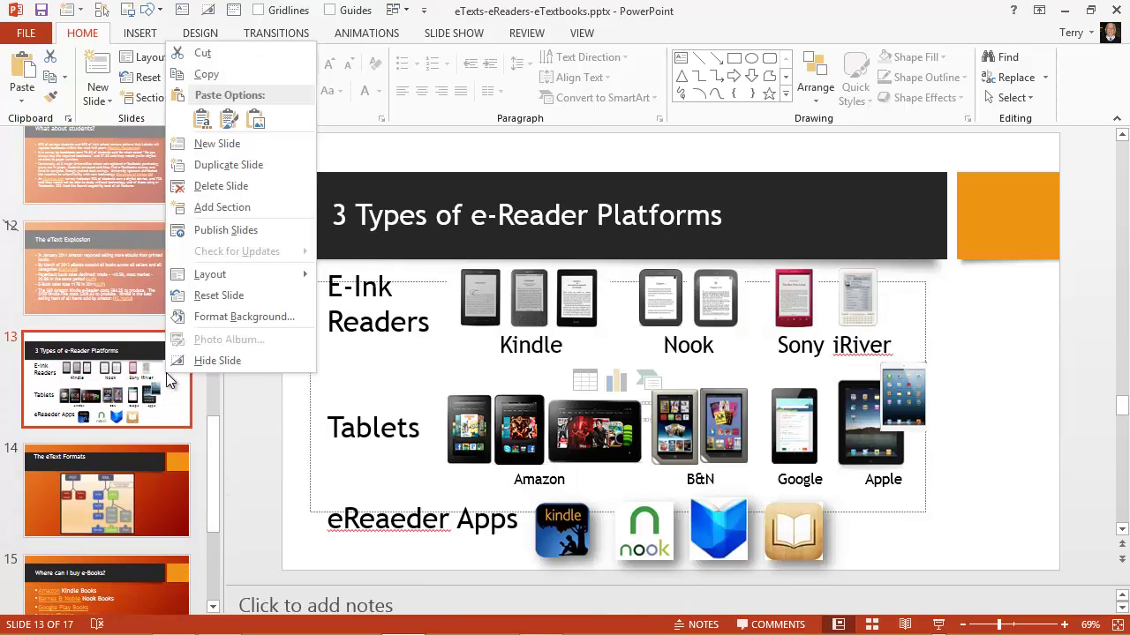
pyautogui.click(226, 143)
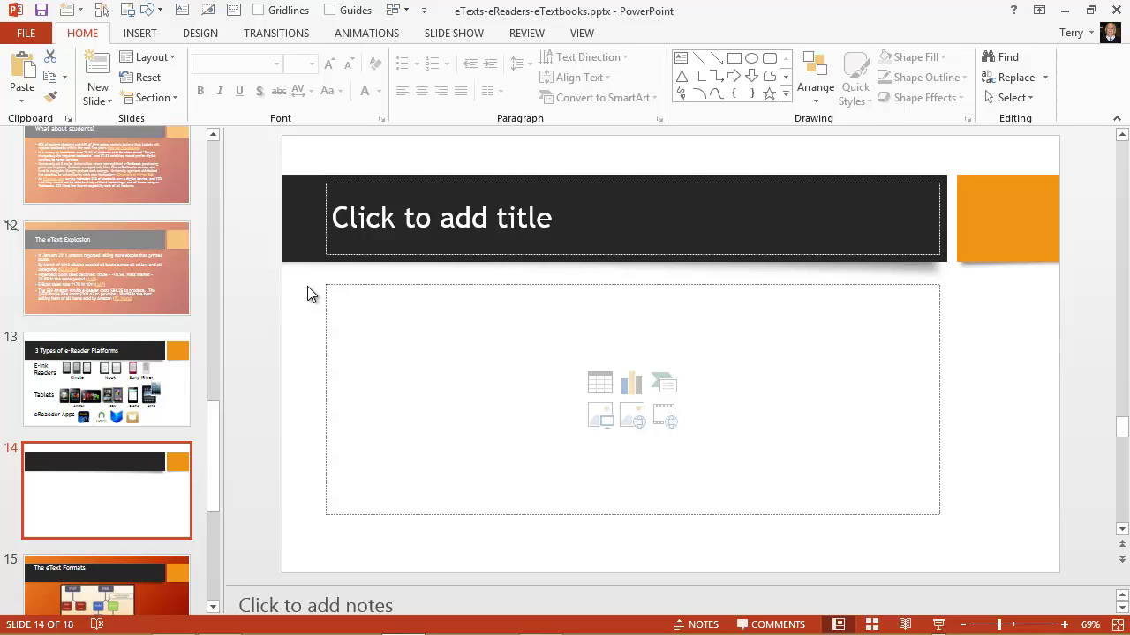
pyautogui.press('Delete')
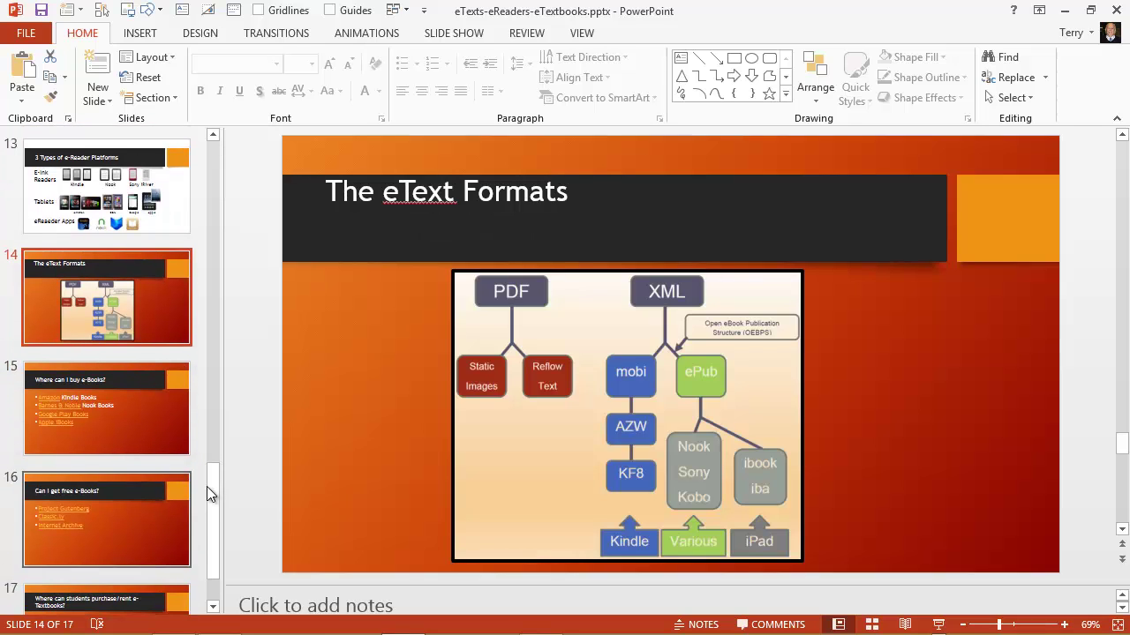
pyautogui.moveTo(215, 492); pyautogui.dragTo(222, 192)
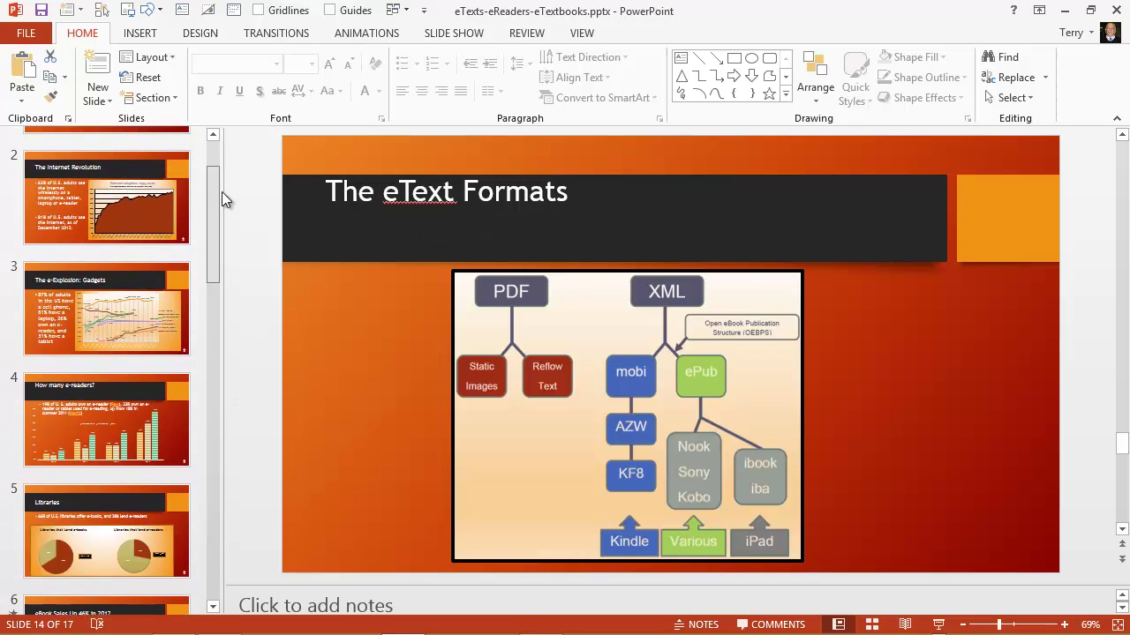
pyautogui.rightClick(126, 172)
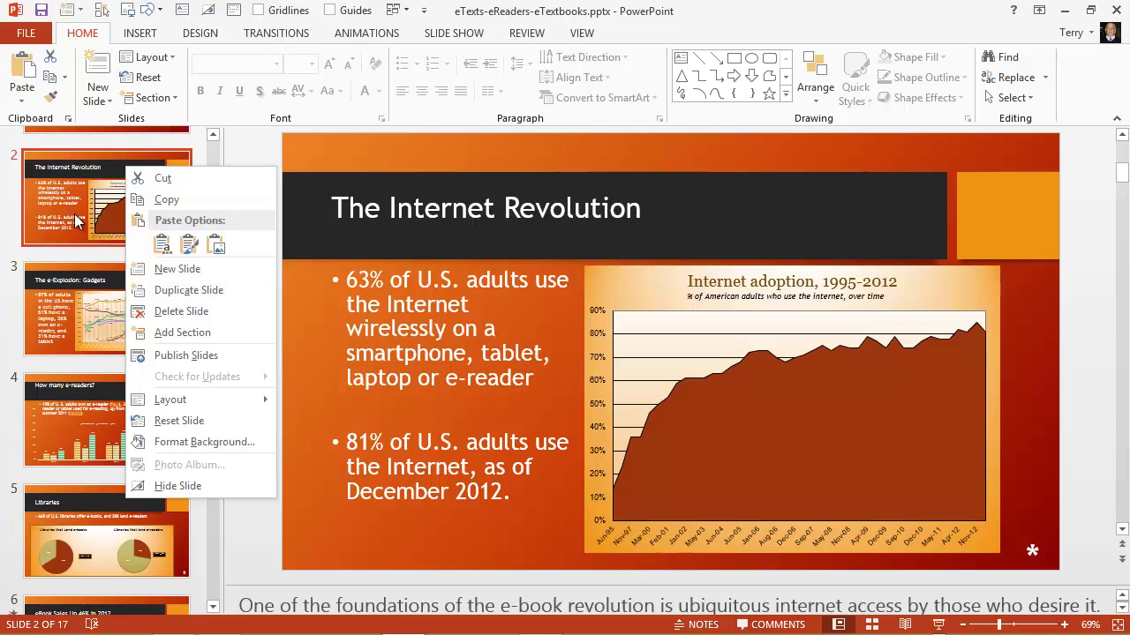
# Duplicate The Internet Revolution slide, then select the copy at slide 3 and delete it.
pyautogui.click(213, 290)
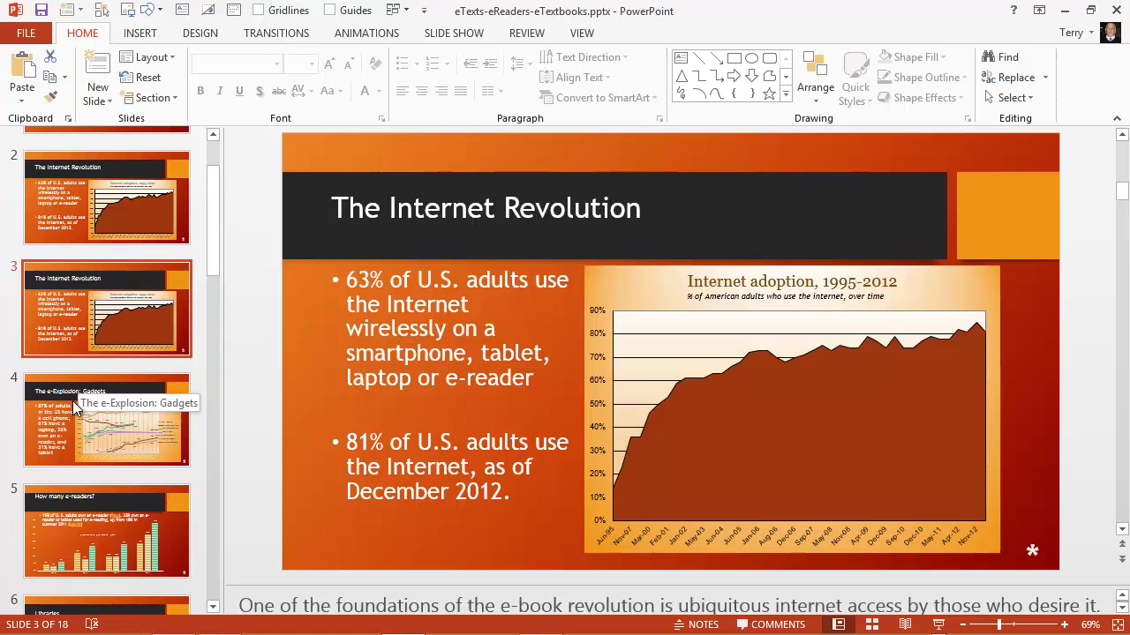
pyautogui.click(170, 393)
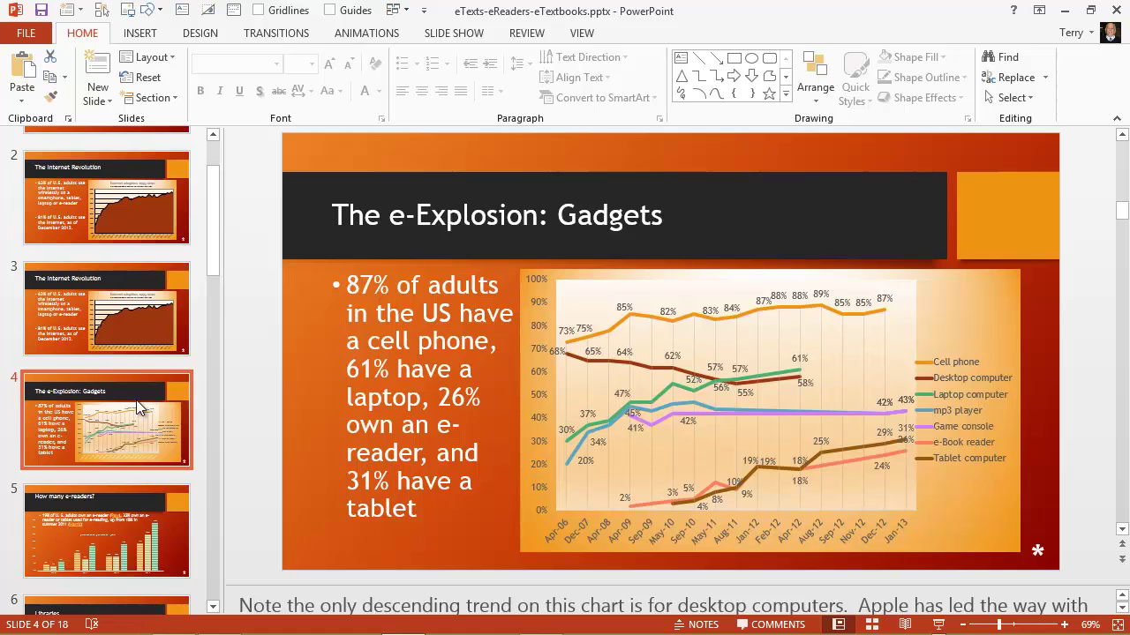
pyautogui.click(148, 282)
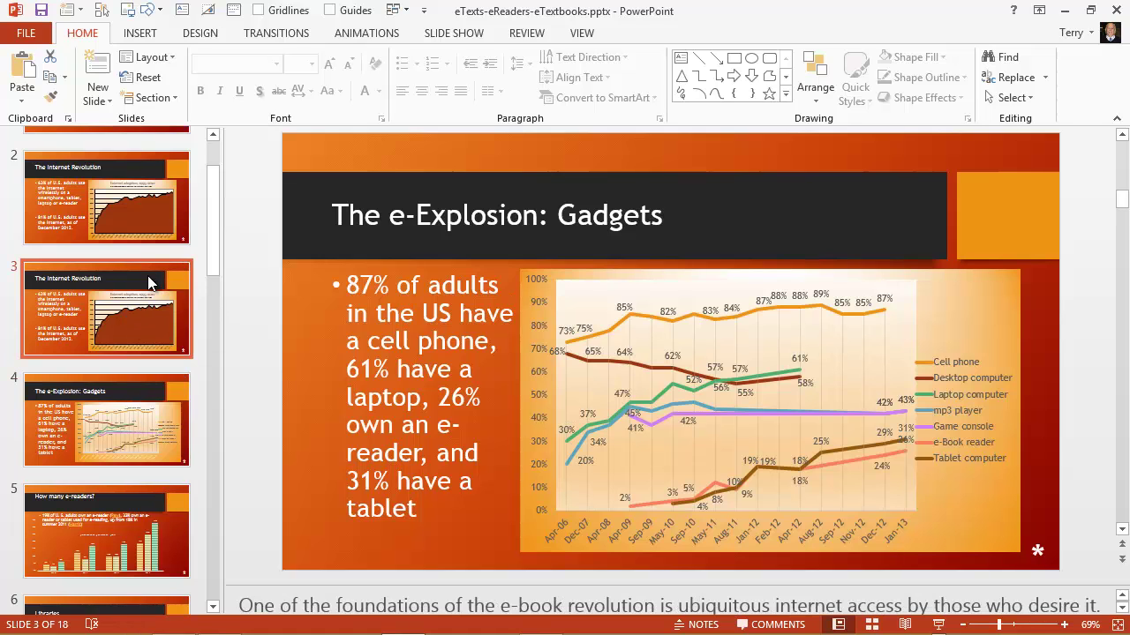
pyautogui.press('Delete')
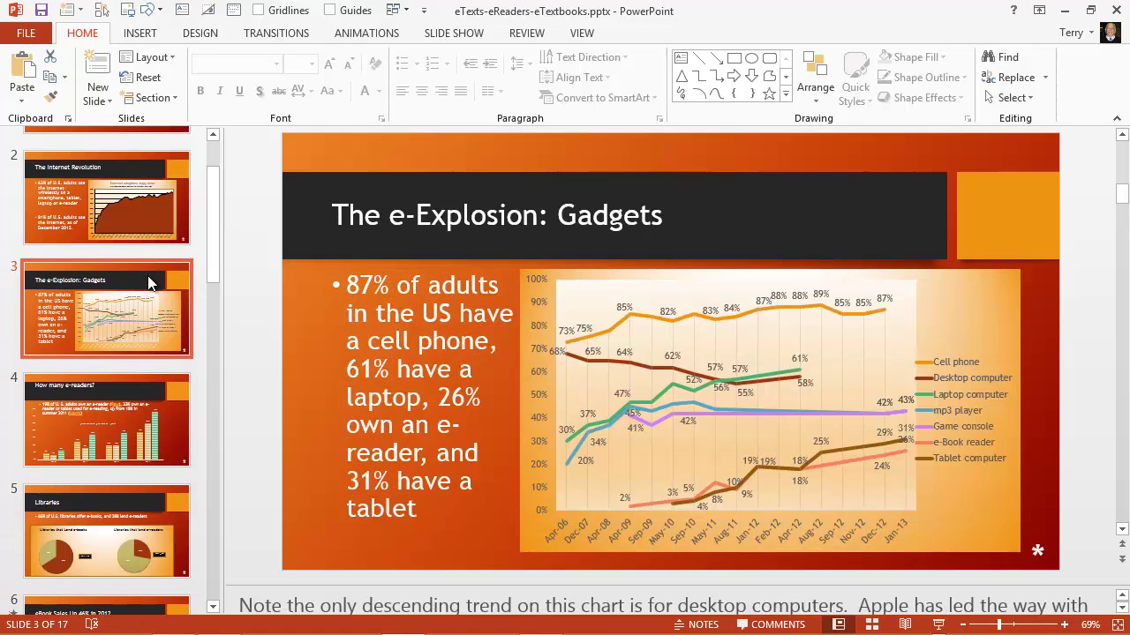
# Duplicate The Internet Revolution with Ctrl+D and delete the copy at slide 3.
pyautogui.rightClick(68, 180)
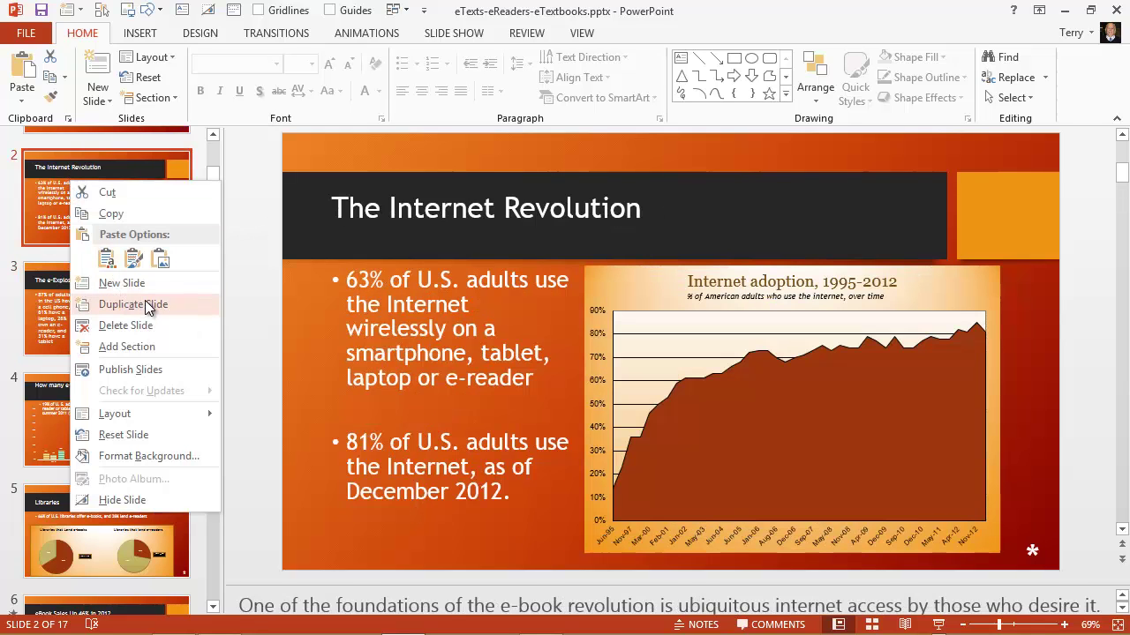
pyautogui.click(257, 198)
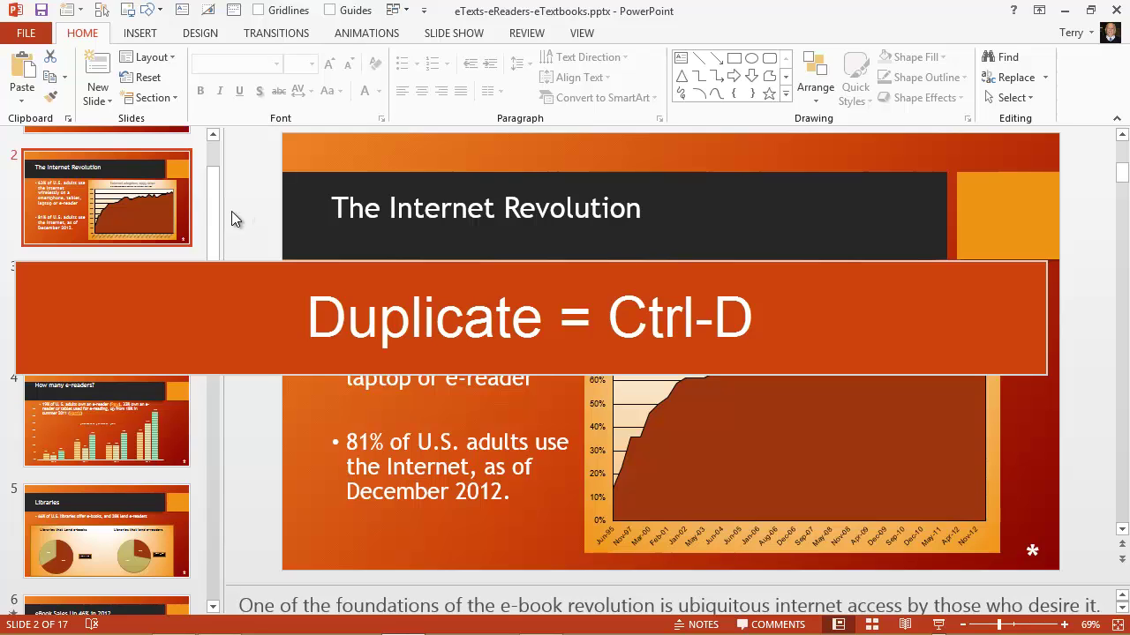
pyautogui.hotkey('ctrl', 'd')
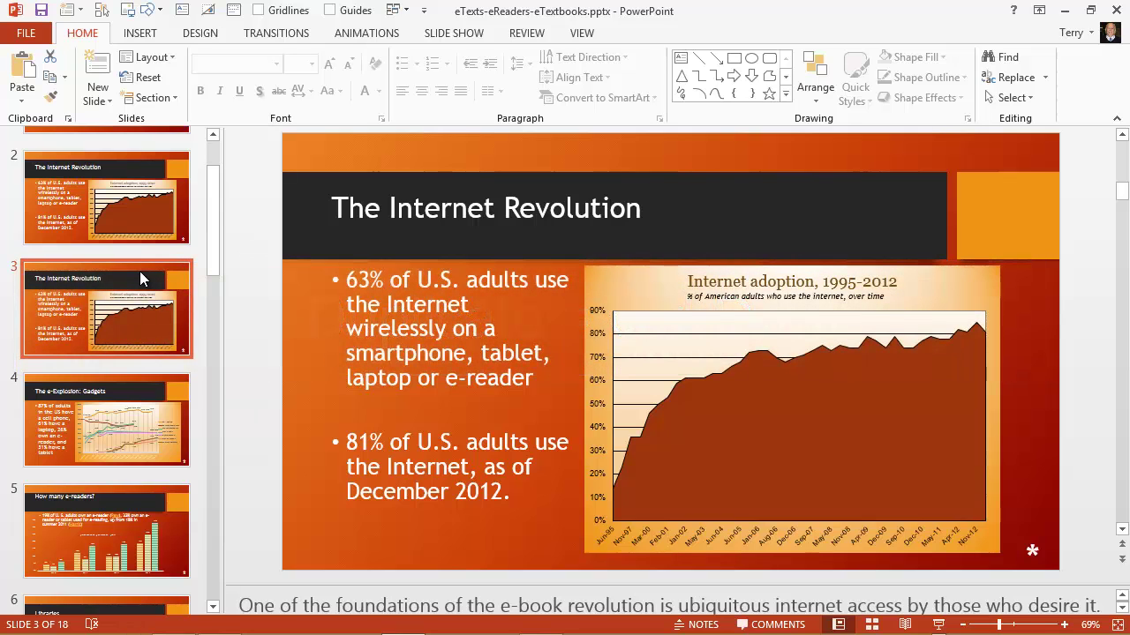
pyautogui.press('Delete')
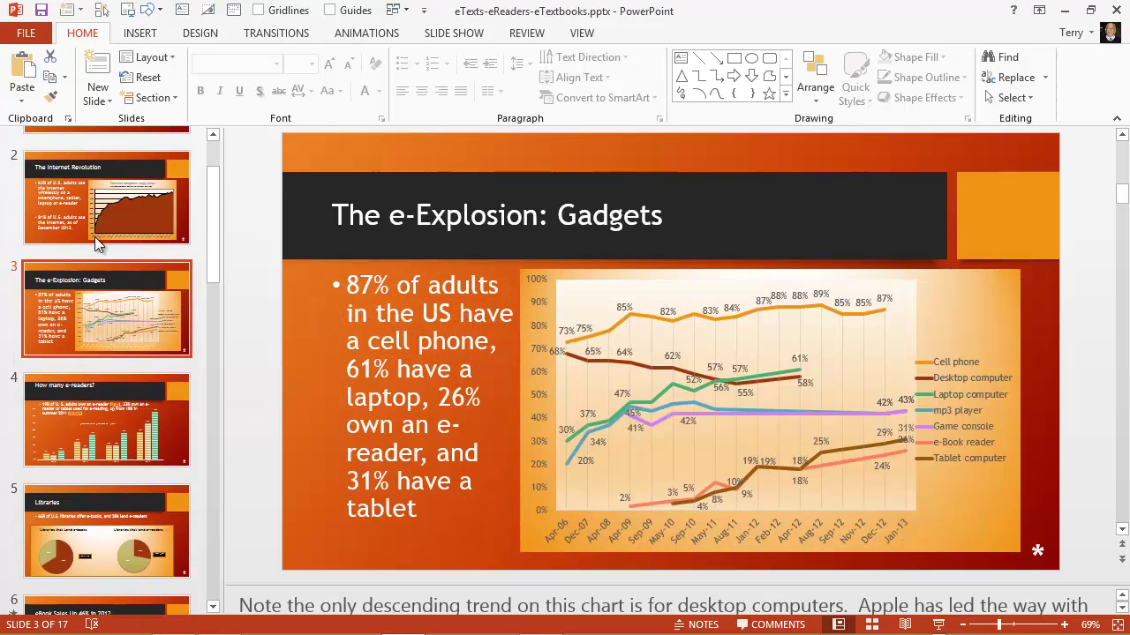
# Review slides 2–4: The Internet Revolution, How many e-readers?, and The e-Explosion: Gadgets.
pyautogui.click(50, 208)
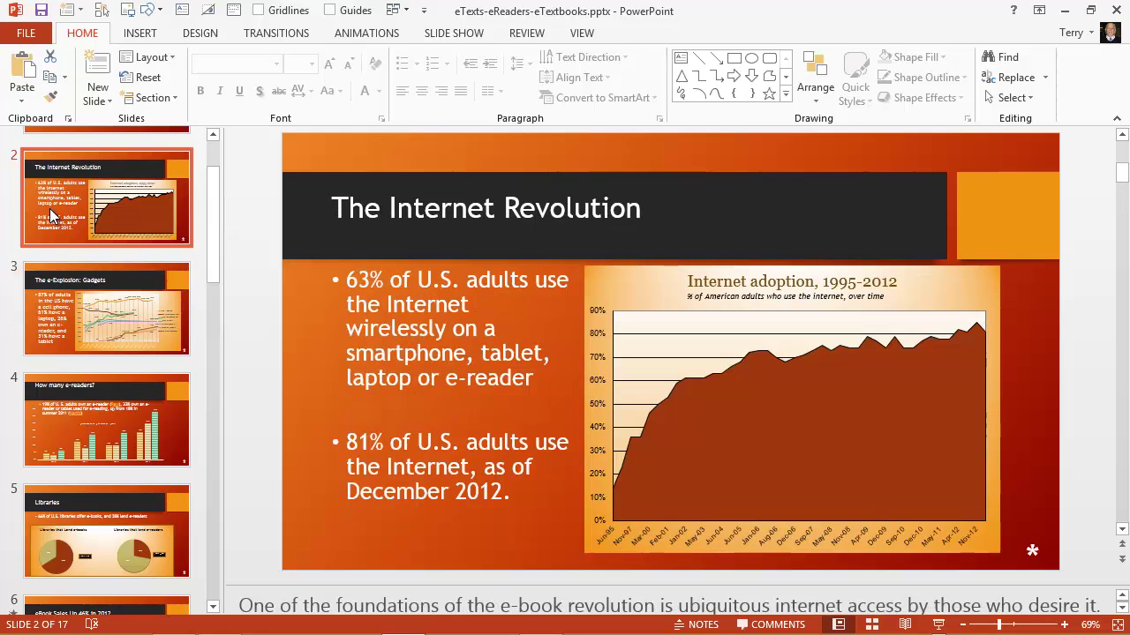
pyautogui.click(85, 391)
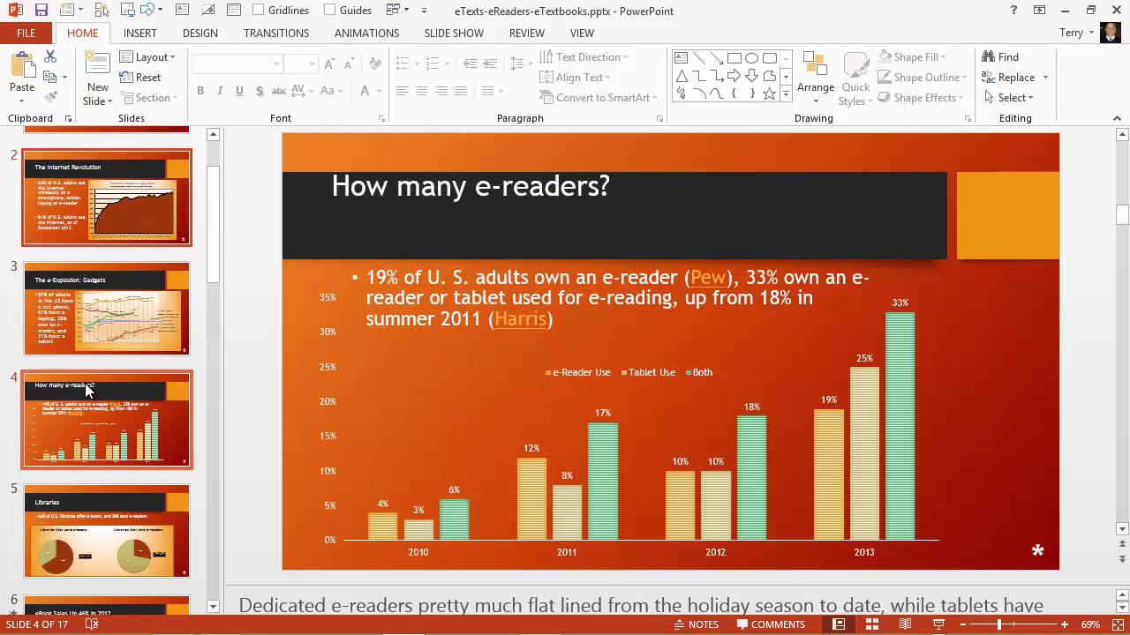
pyautogui.click(65, 314)
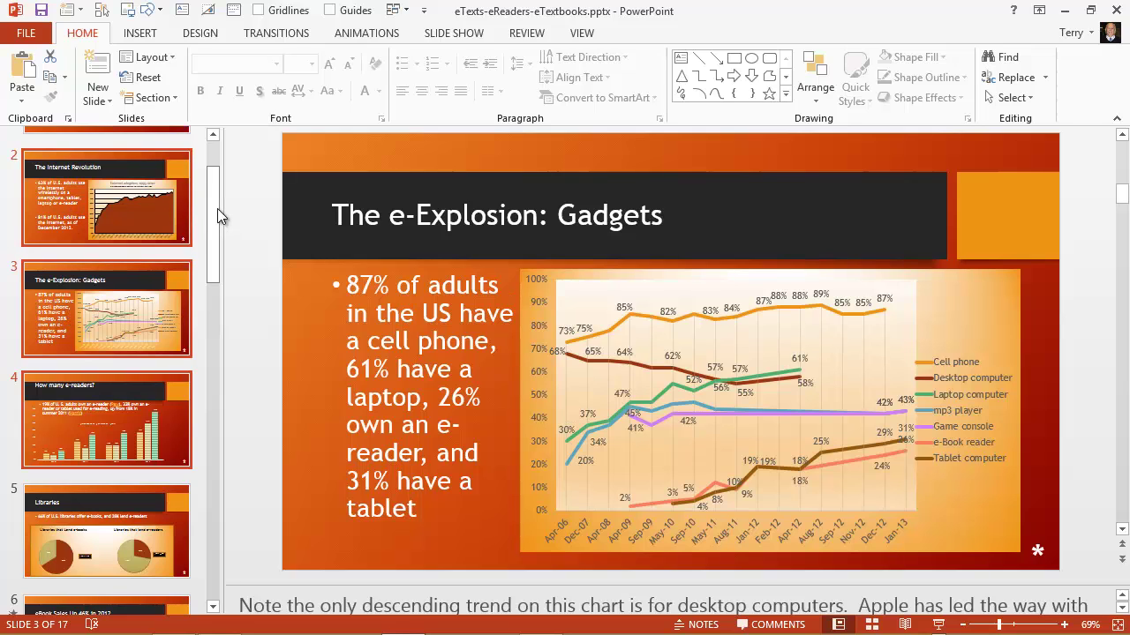
pyautogui.hotkey('ctrl', 'd')
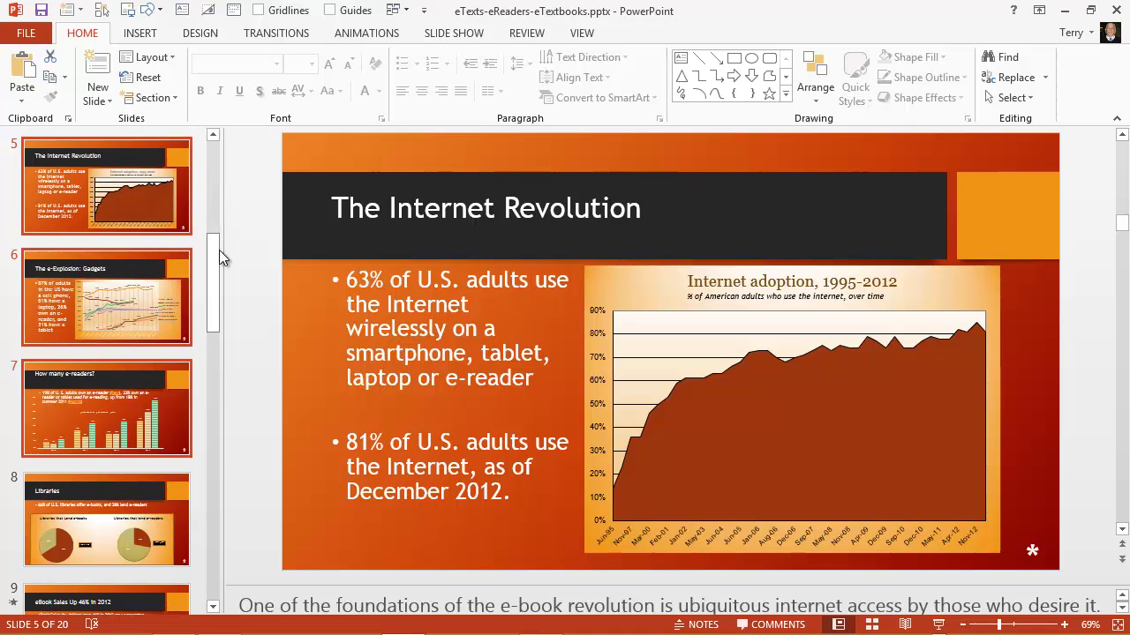
pyautogui.moveTo(219, 250)
pyautogui.mouseDown()
pyautogui.moveTo(215, 166)
pyautogui.moveTo(217, 245)
pyautogui.mouseUp()
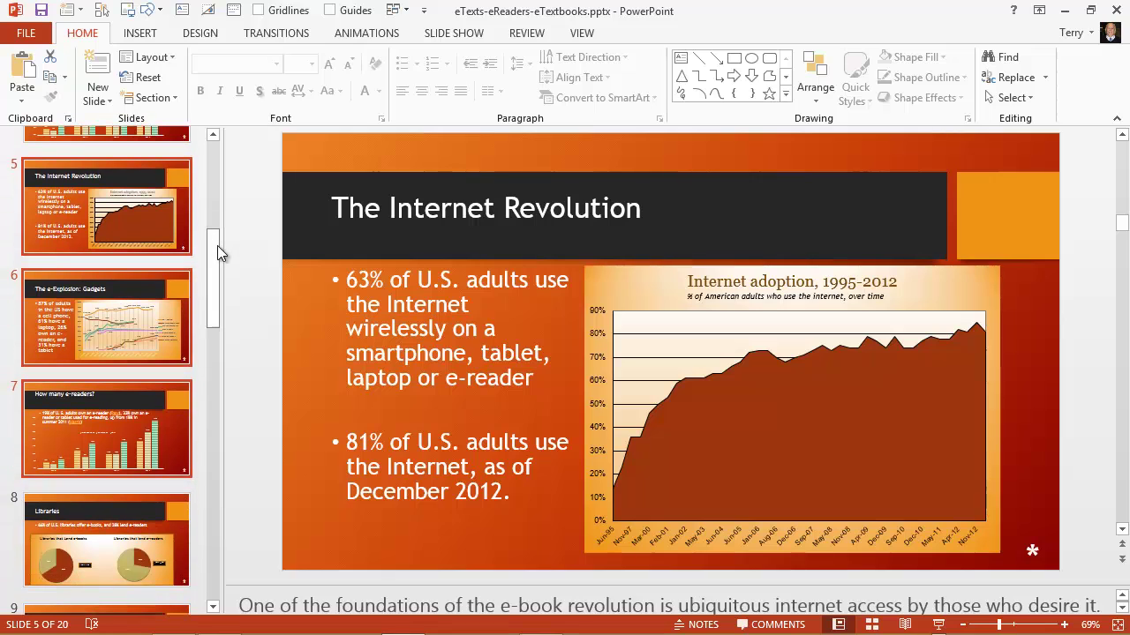
pyautogui.press('Delete')
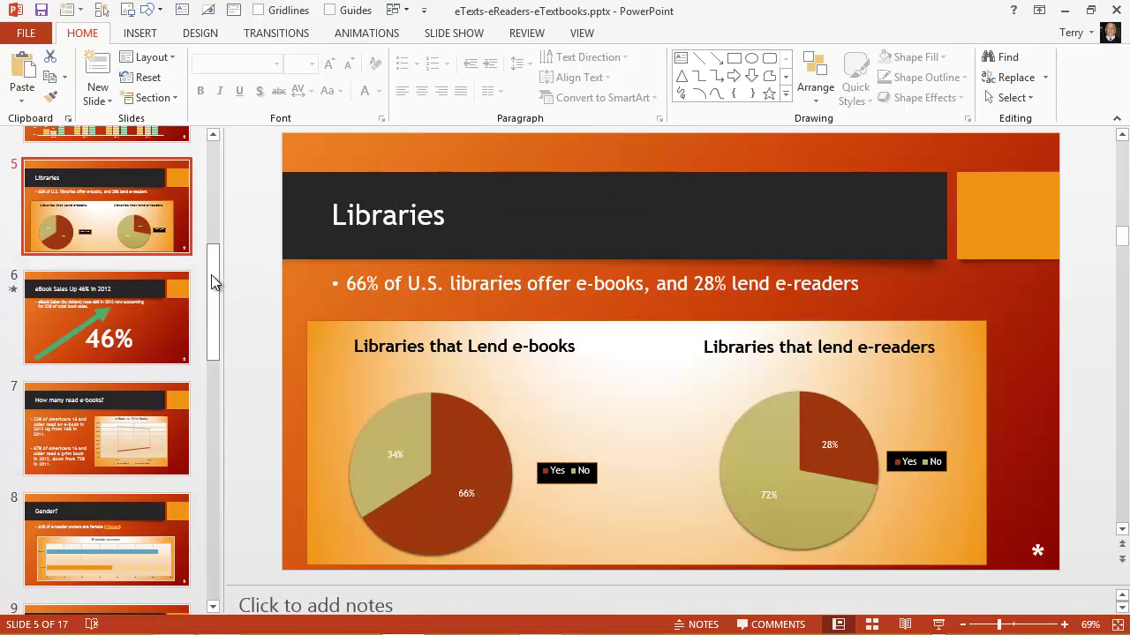
pyautogui.moveTo(212, 277); pyautogui.dragTo(216, 192)
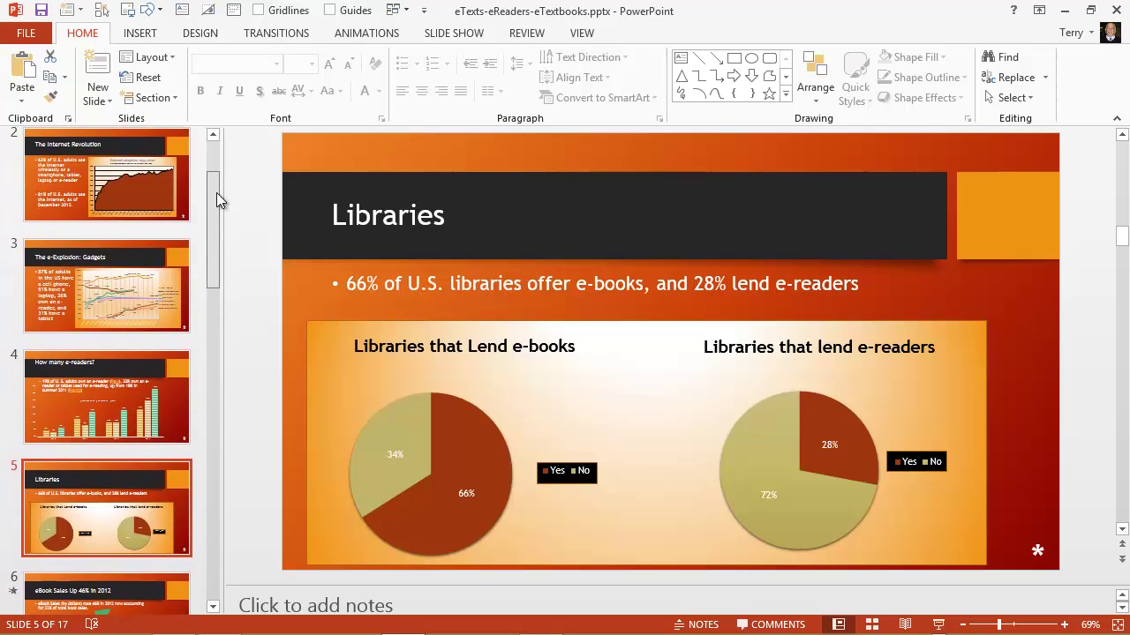
# Delete slide 2, The Internet Revolution, leaving The e-Explosion: Gadgets as slide 2.
pyautogui.rightClick(143, 149)
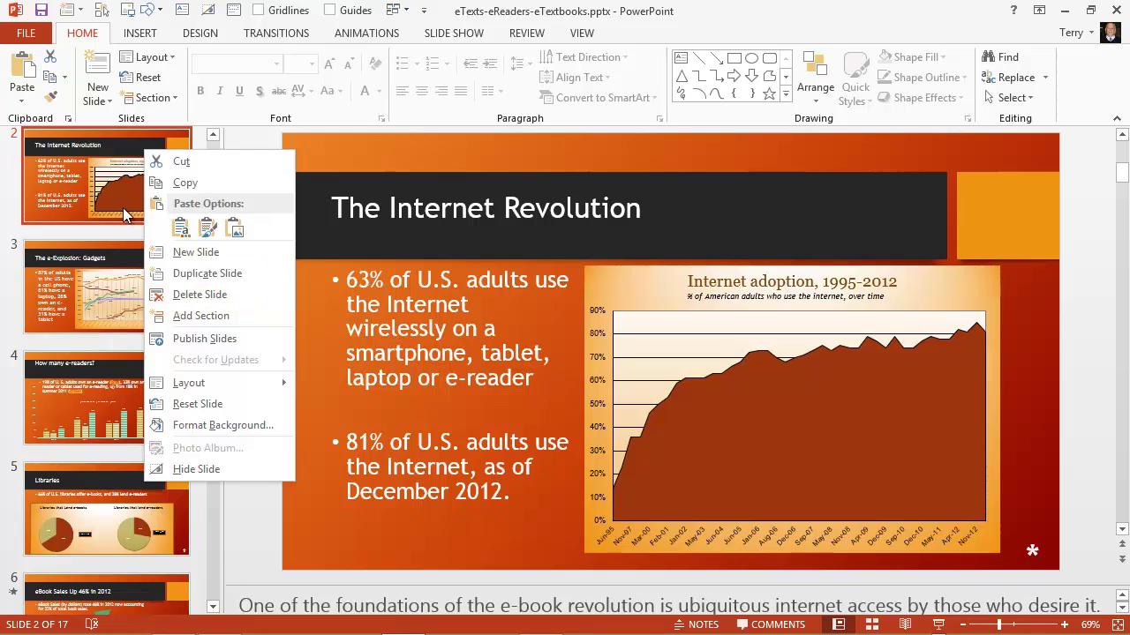
pyautogui.click(188, 296)
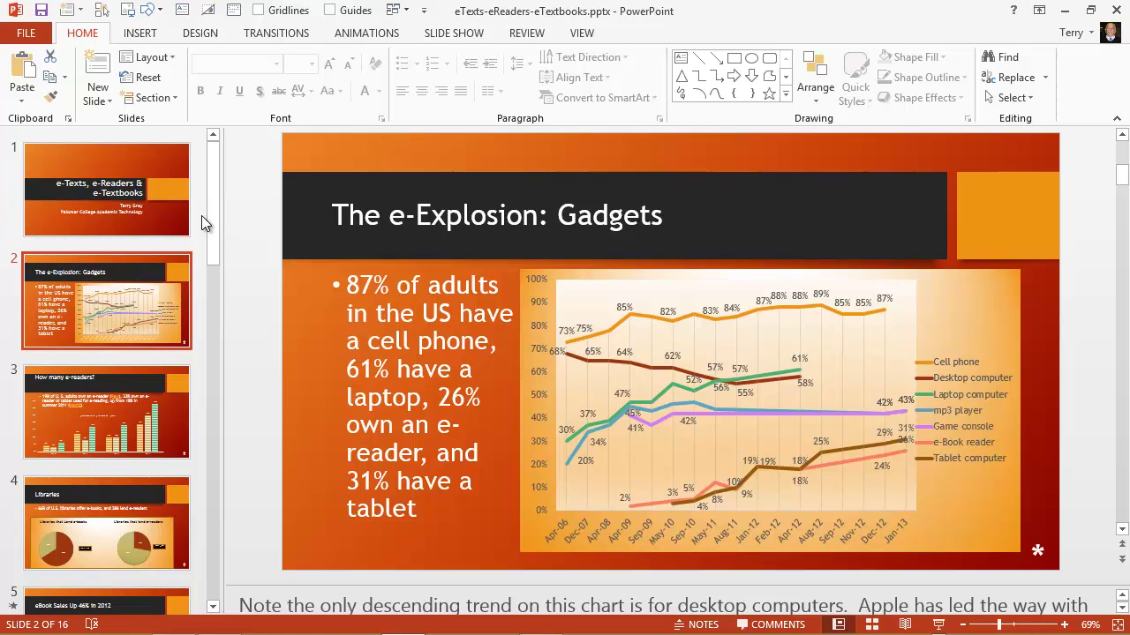
# Undo the deletion, delete The Internet Revolution again, then undo once more to restore it.
pyautogui.hotkey('ctrl', 'z')
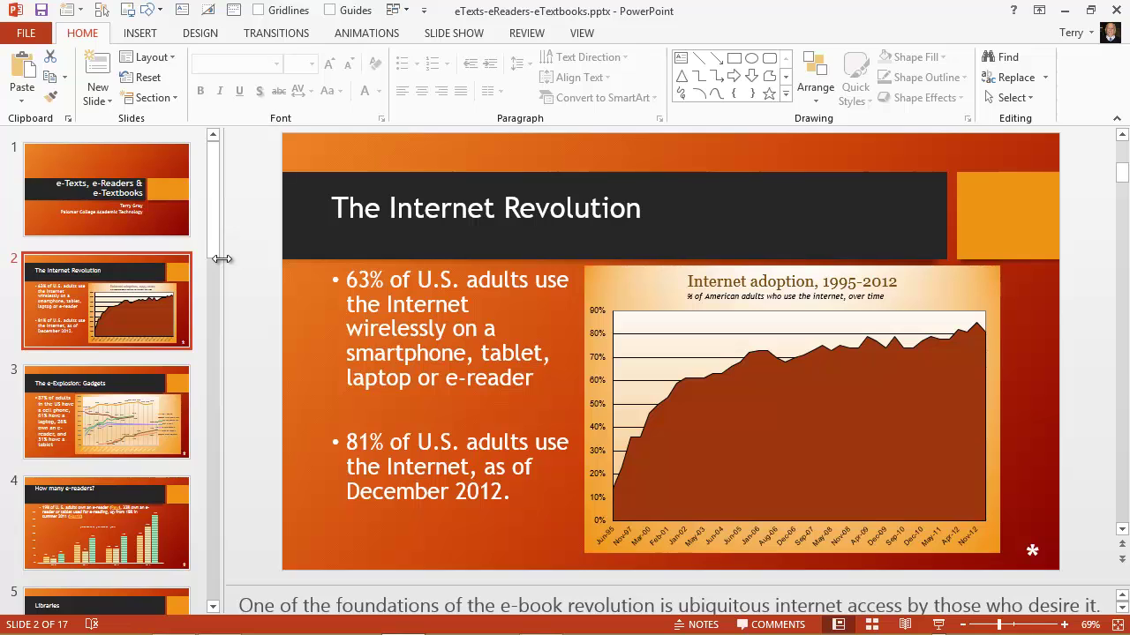
pyautogui.press('Delete')
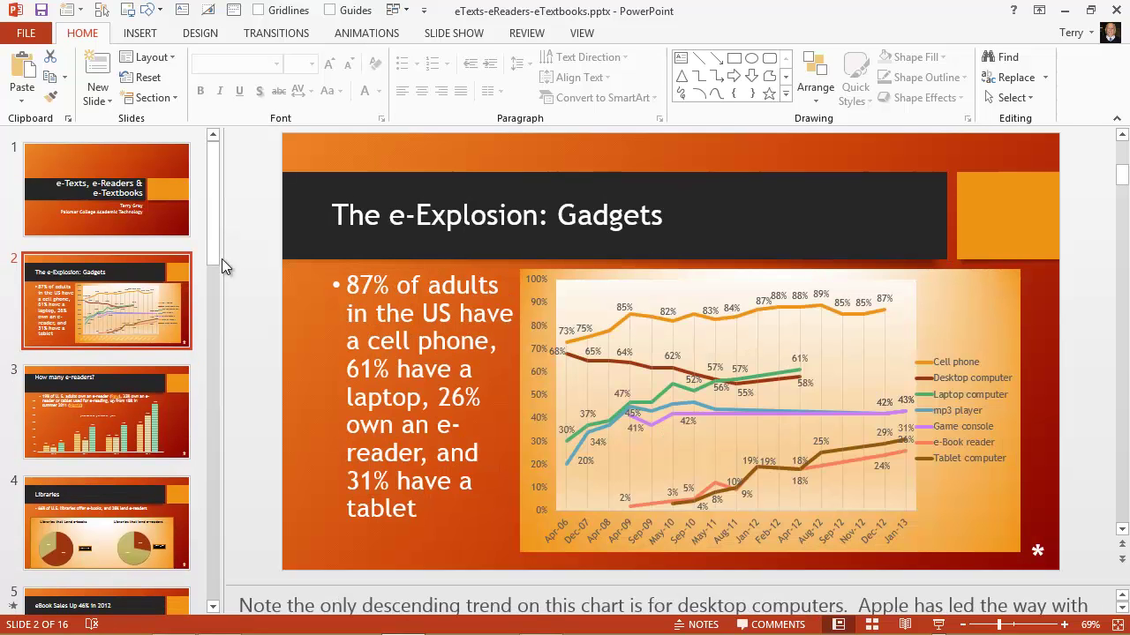
pyautogui.hotkey('ctrl', 'z')
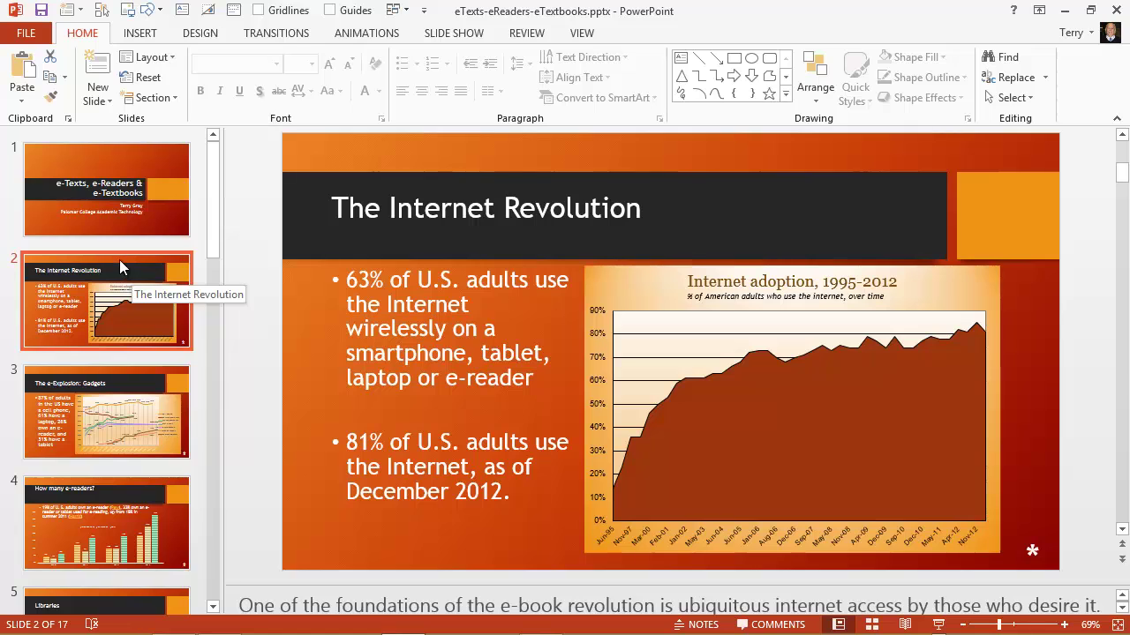
pyautogui.scroll(-1, 216, 288)
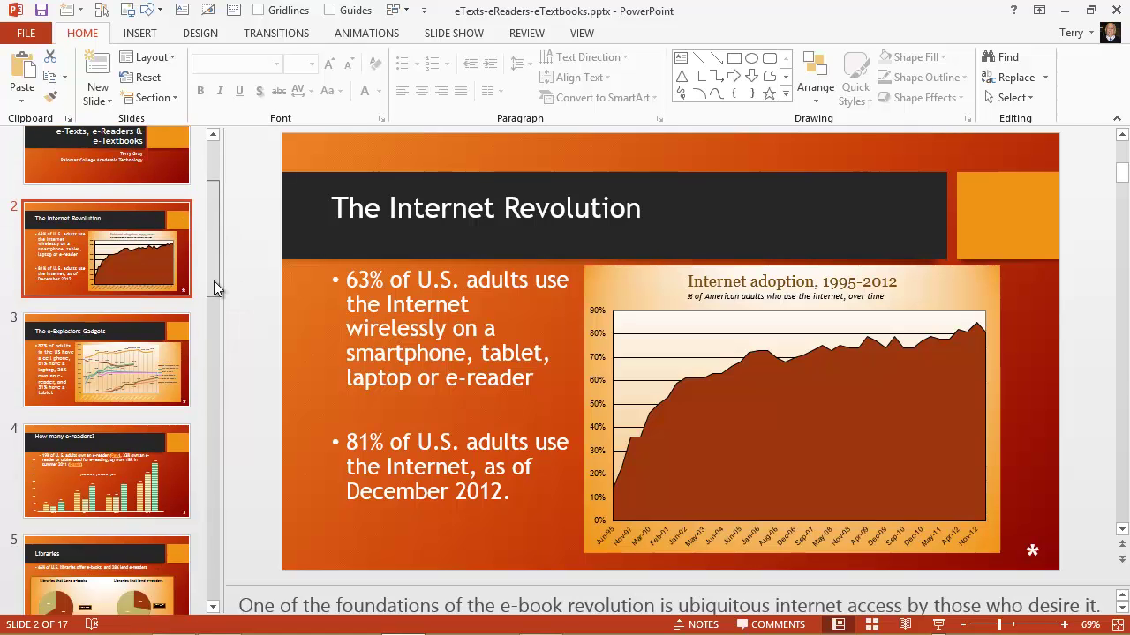
pyautogui.scroll(-12, 217, 288)
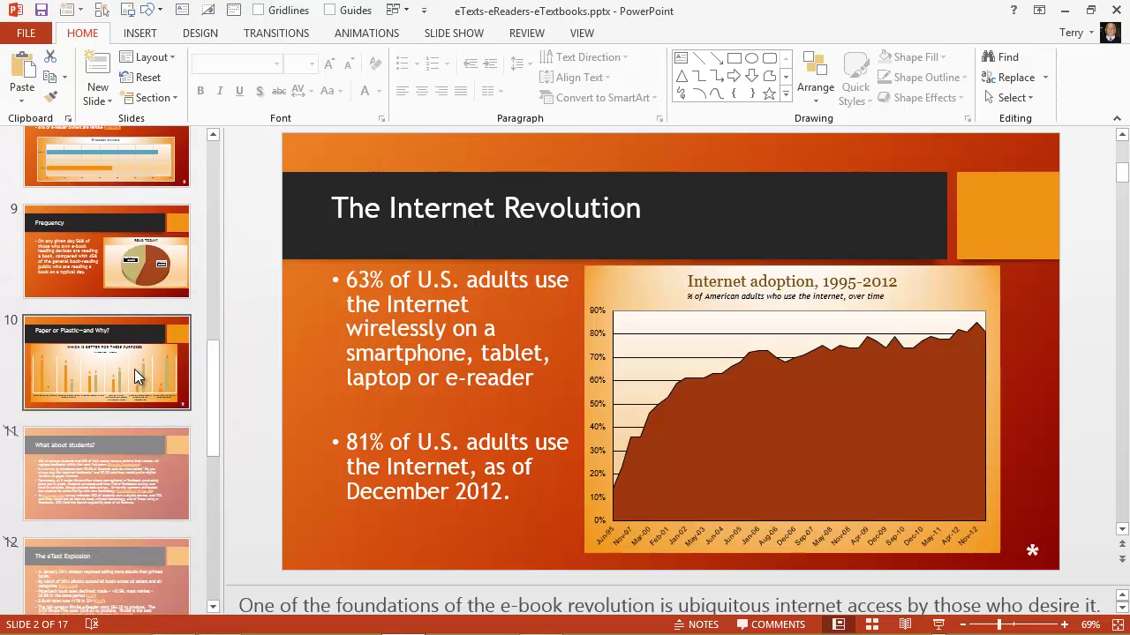
pyautogui.keyDown('shift'); pyautogui.click(131, 366); pyautogui.keyUp('shift')
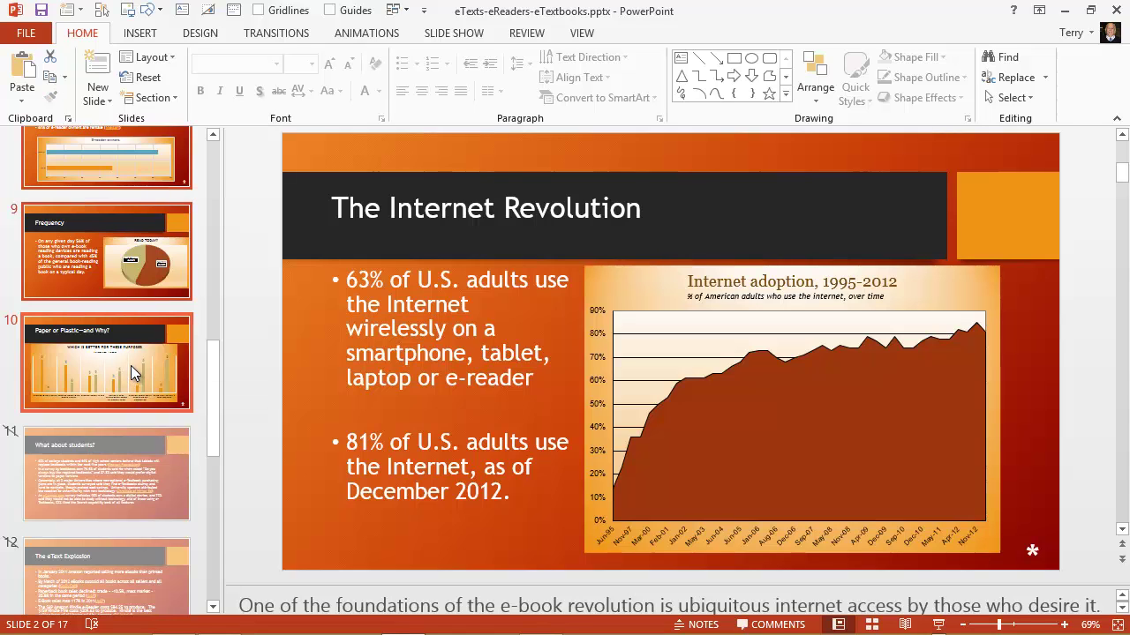
pyautogui.moveTo(213, 369)
pyautogui.mouseDown()
pyautogui.moveTo(239, 196)
pyautogui.moveTo(230, 174)
pyautogui.moveTo(219, 254)
pyautogui.moveTo(229, 353)
pyautogui.mouseUp()
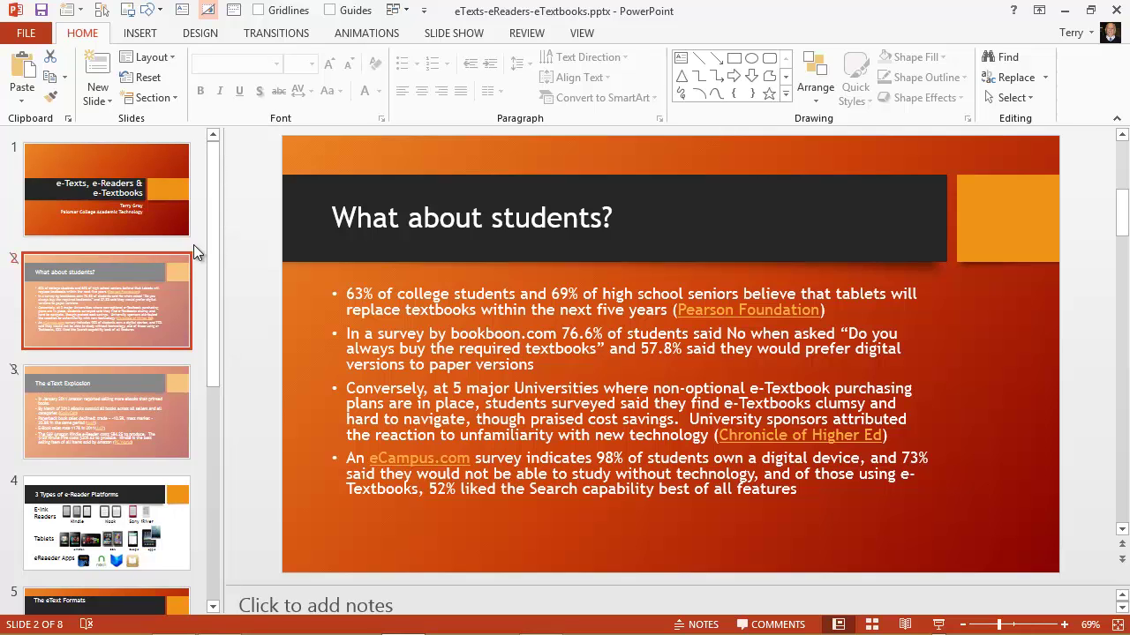
pyautogui.hotkey('ctrl', 'z')
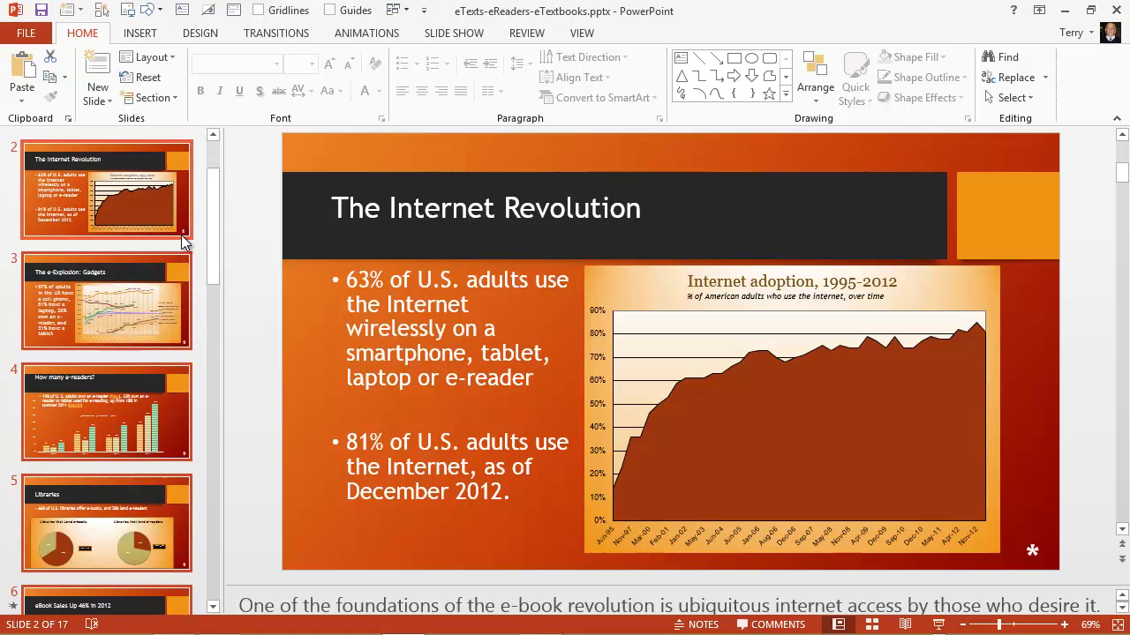
pyautogui.click(137, 164)
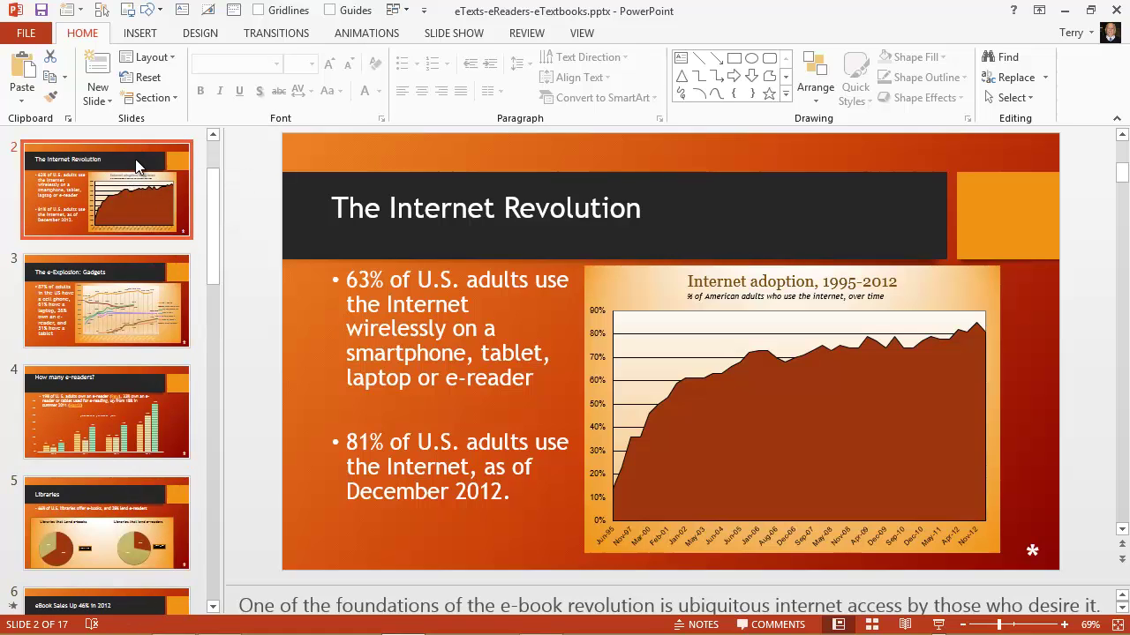
# Add a new section beginning at slide 2, The Internet Revolution.
pyautogui.rightClick(136, 165)
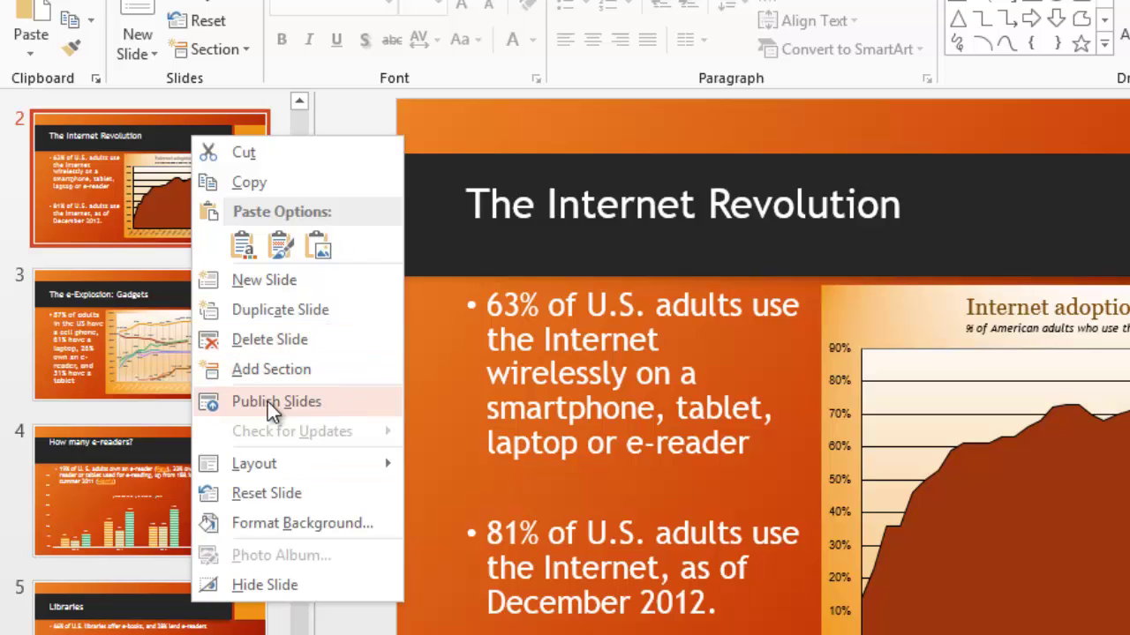
pyautogui.click(62, 175)
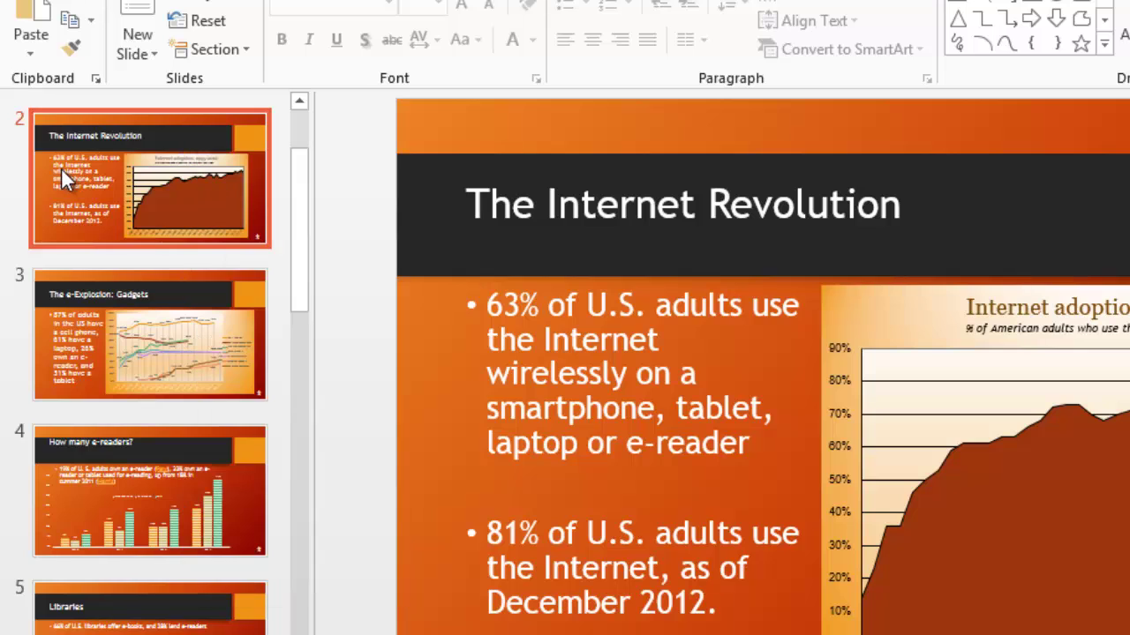
pyautogui.rightClick(66, 177)
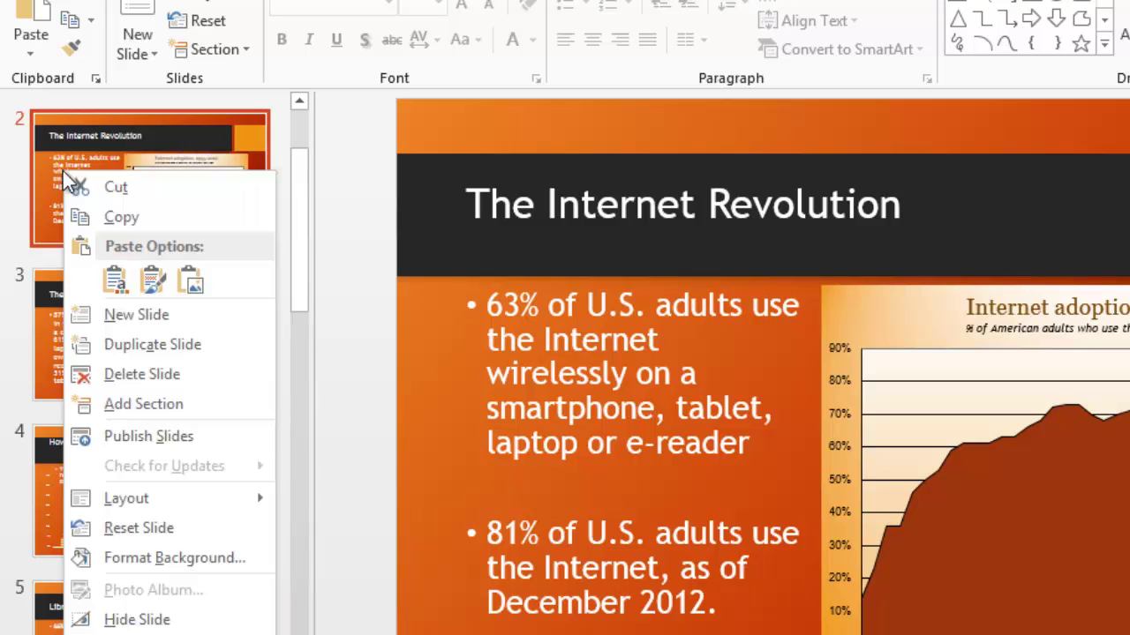
pyautogui.click(185, 404)
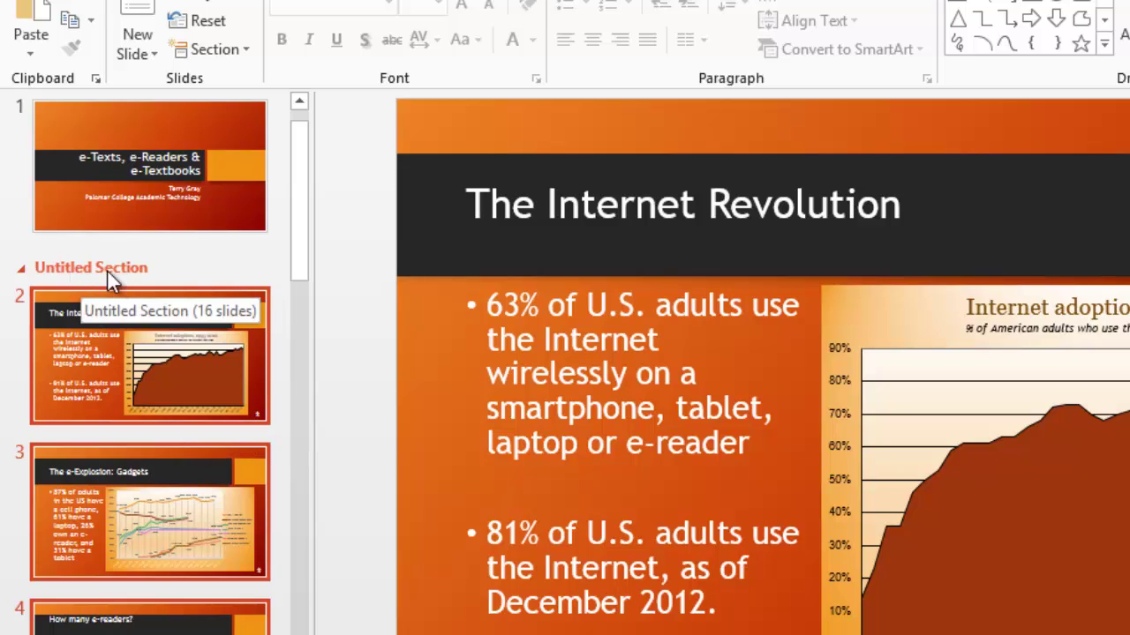
# Choose Rename Section on the Untitled Section header.
pyautogui.rightClick(81, 269)
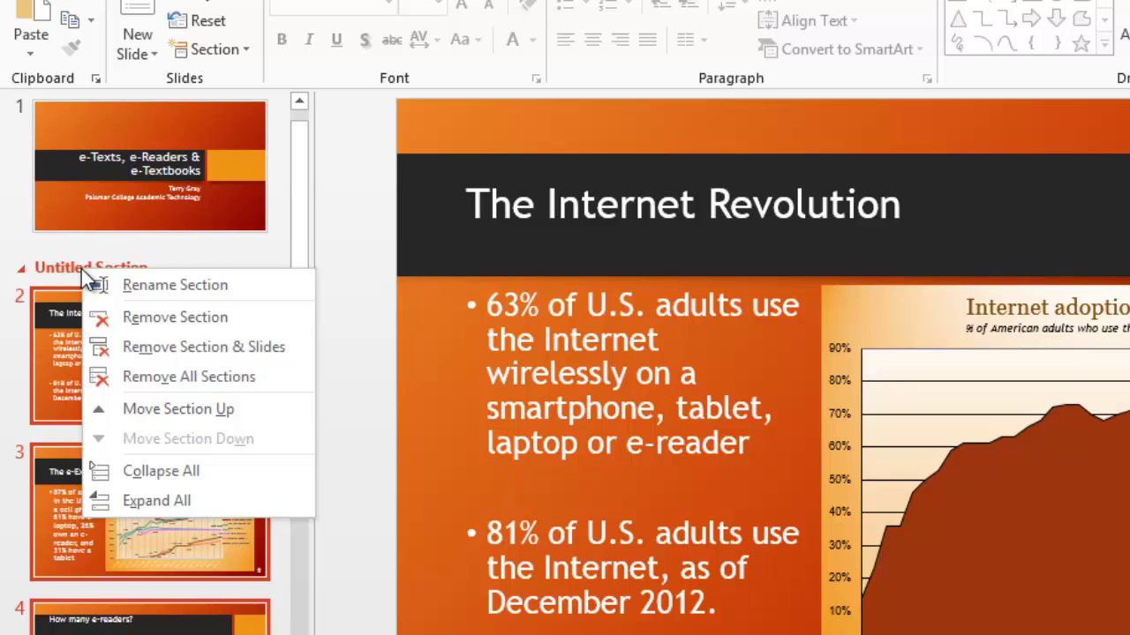
pyautogui.click(163, 286)
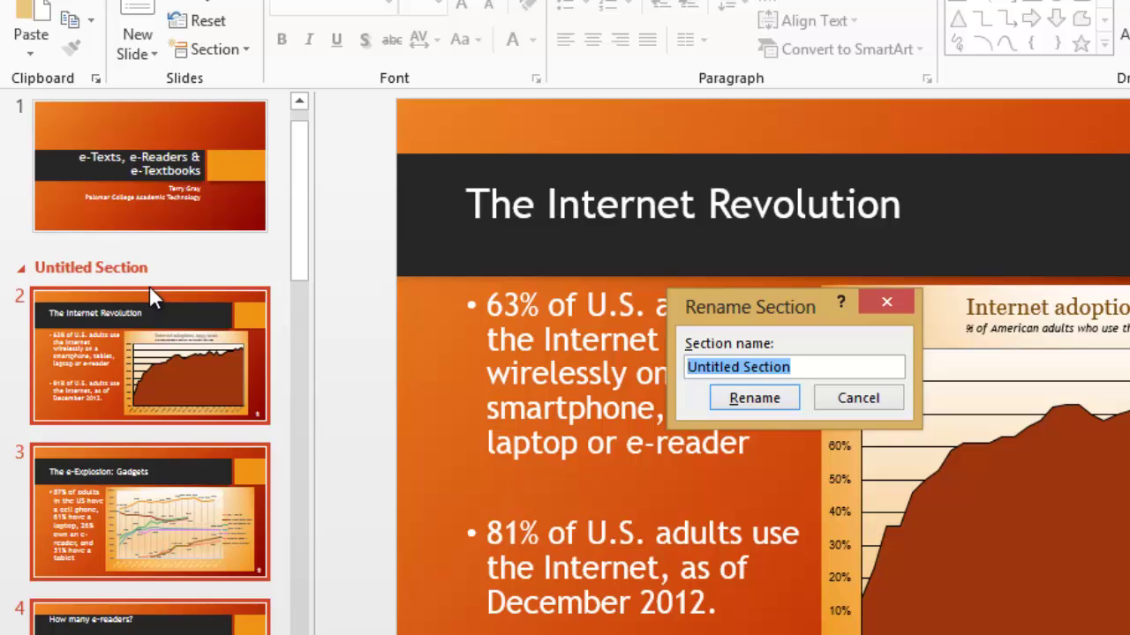
# Enter 'The Numbers' as the section name, confirm it, and collapse the section.
pyautogui.write('The Numbers')
pyautogui.click(739, 399)
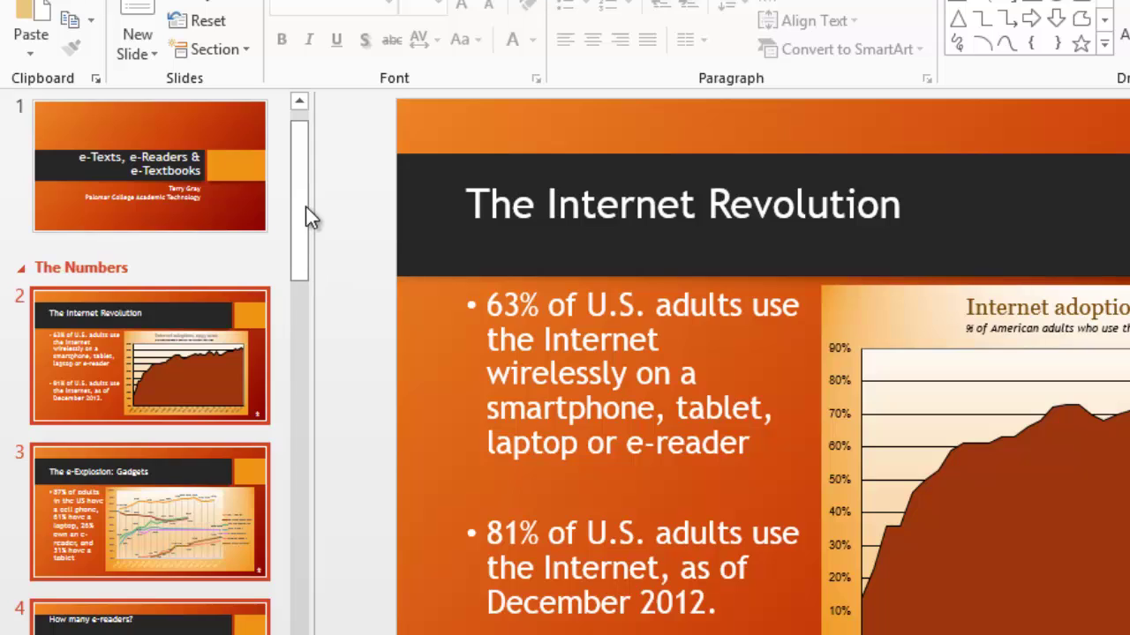
pyautogui.click(22, 270)
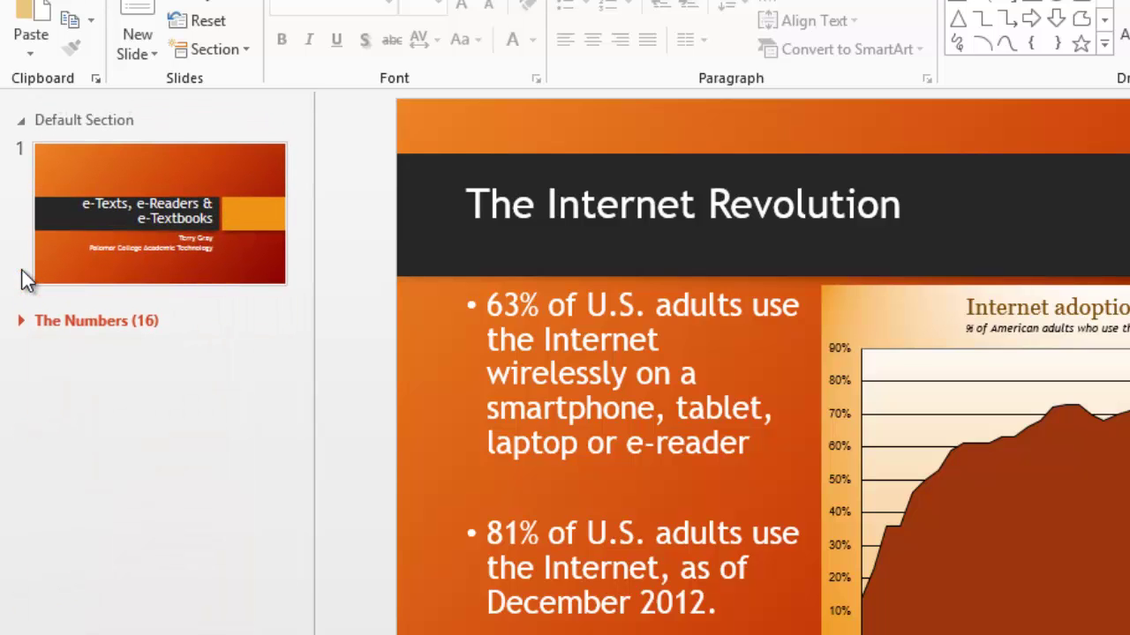